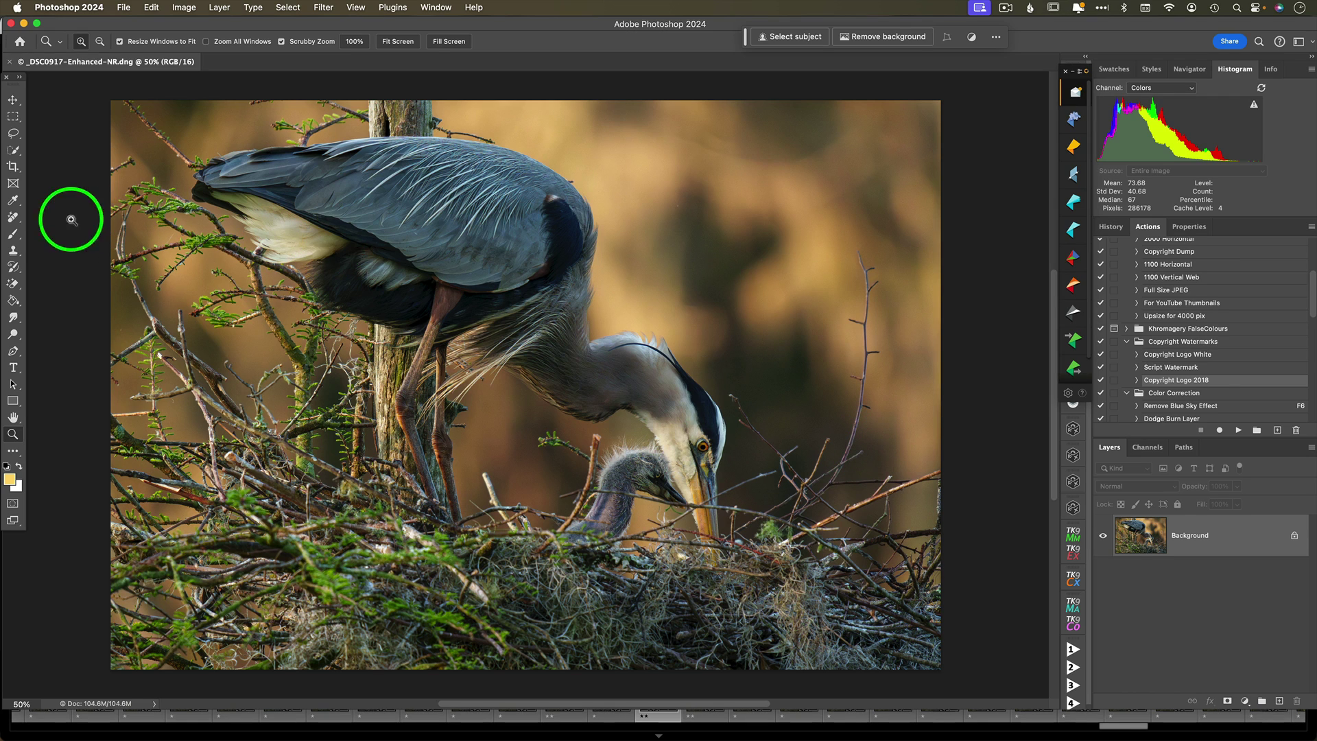
Step: Select the Remove Tool, zoom in, and set its brush size to 70
click(15, 220)
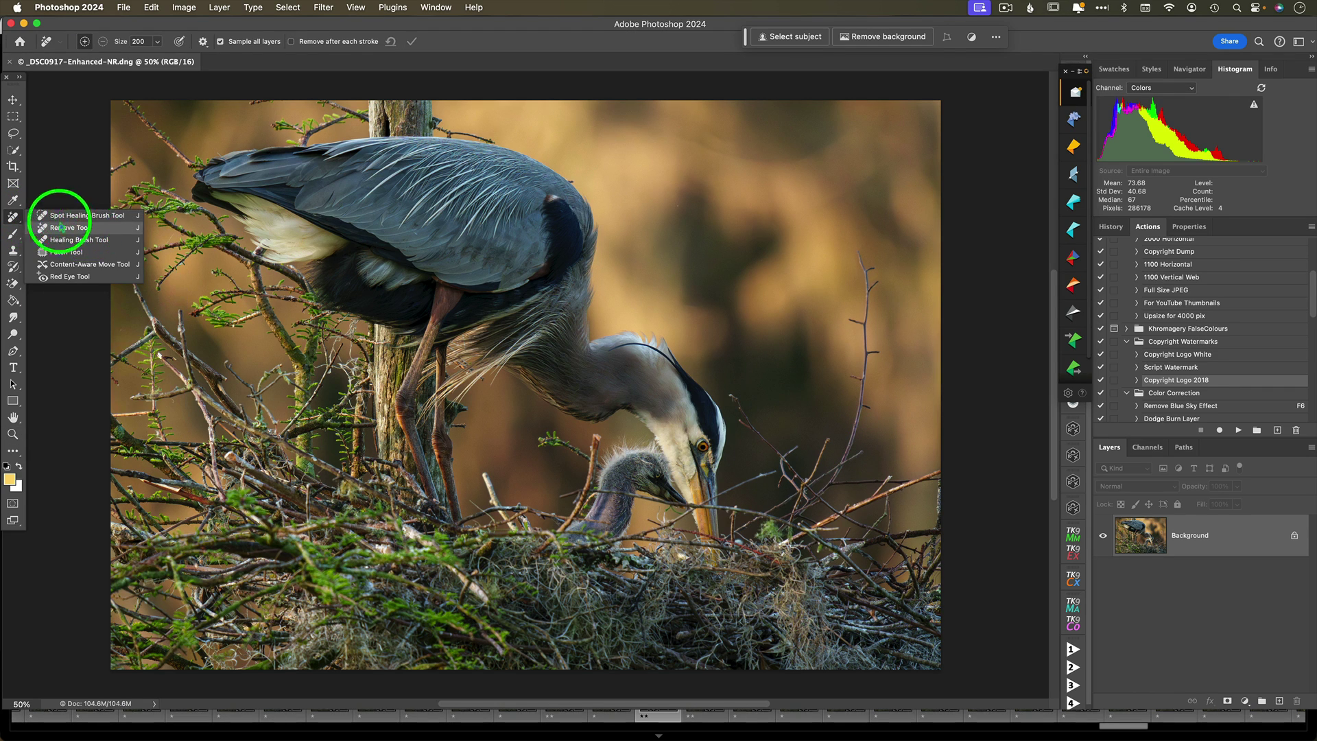
click(93, 227)
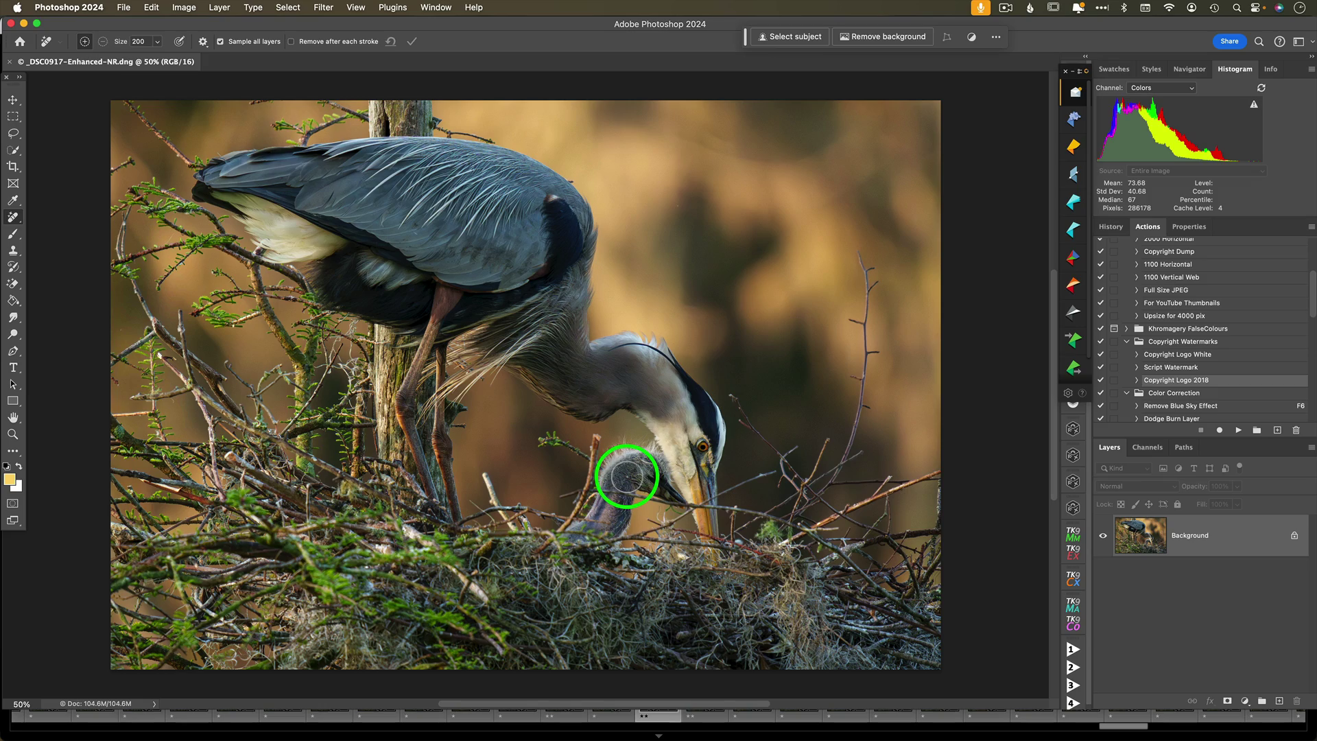
scroll(626, 475, up, 10)
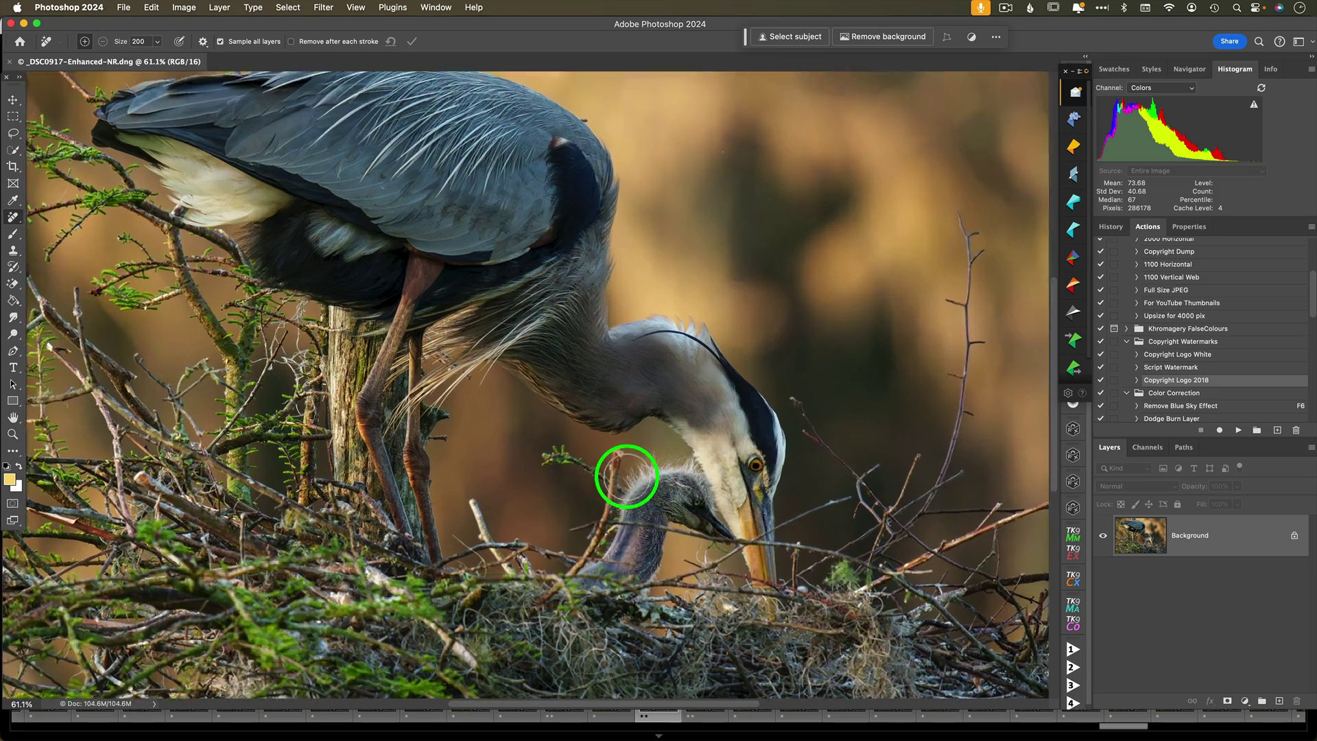
scroll(627, 475, down, 5)
scroll(626, 475, right, 4)
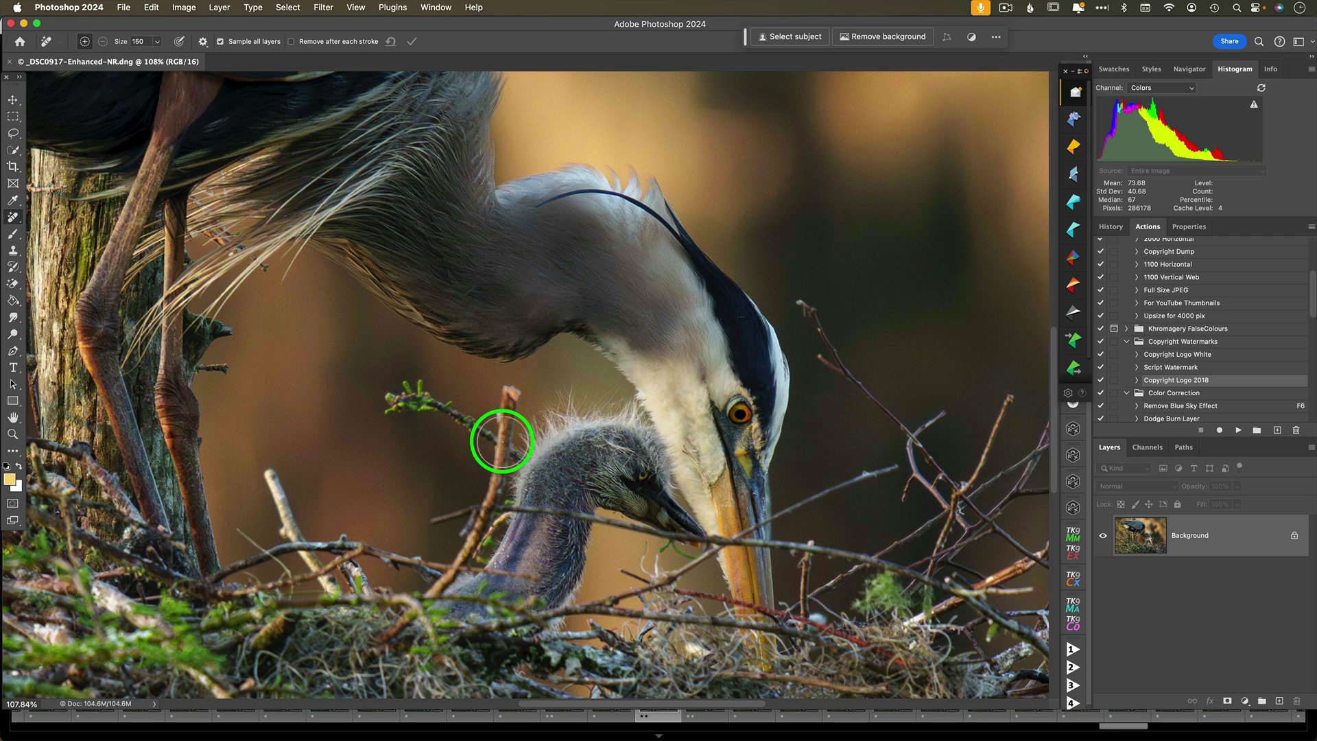
key(bracketleft)
key(bracketleft)
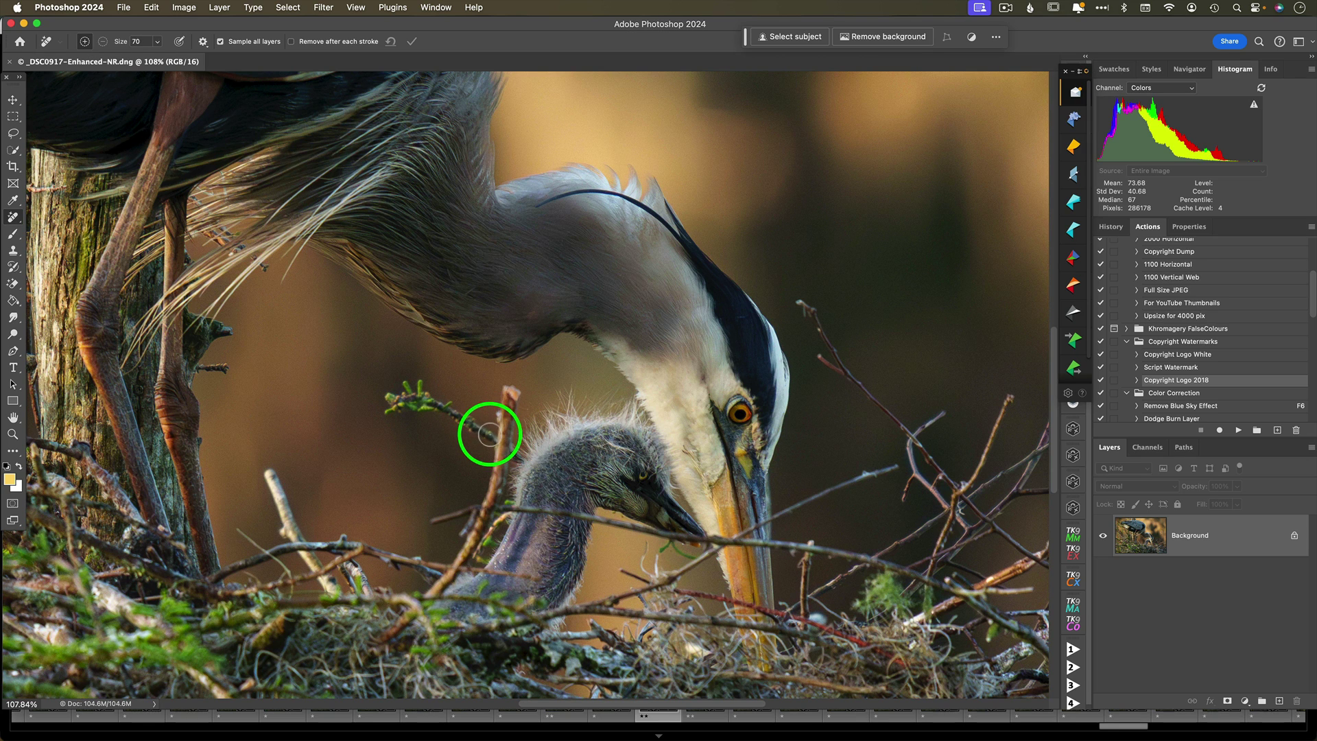
Step: Paint over the twig and branch behind the chick's head and apply the removal
mouse_move(489, 434)
mouse_down()
mouse_move(422, 390)
mouse_move(389, 395)
mouse_move(386, 408)
mouse_move(429, 409)
mouse_up()
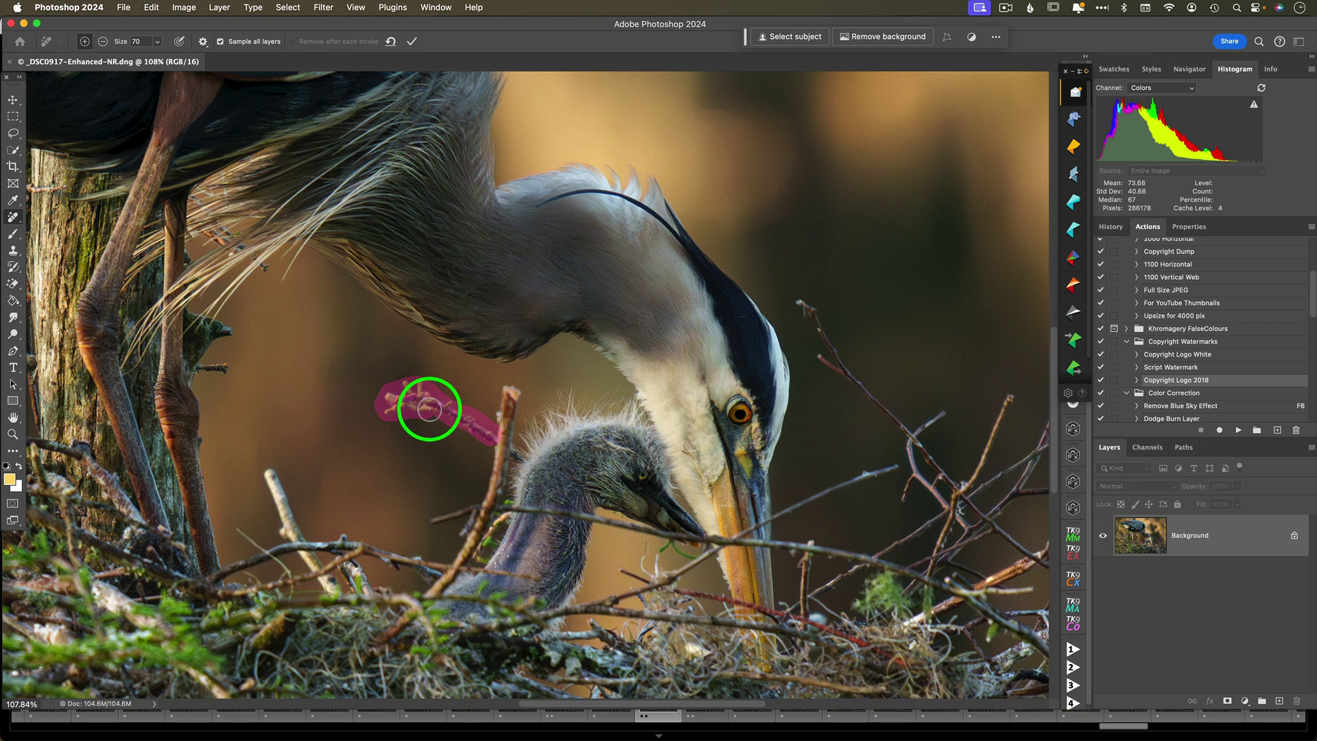
mouse_move(507, 433)
mouse_down()
mouse_move(512, 388)
mouse_move(480, 519)
mouse_move(427, 598)
mouse_up()
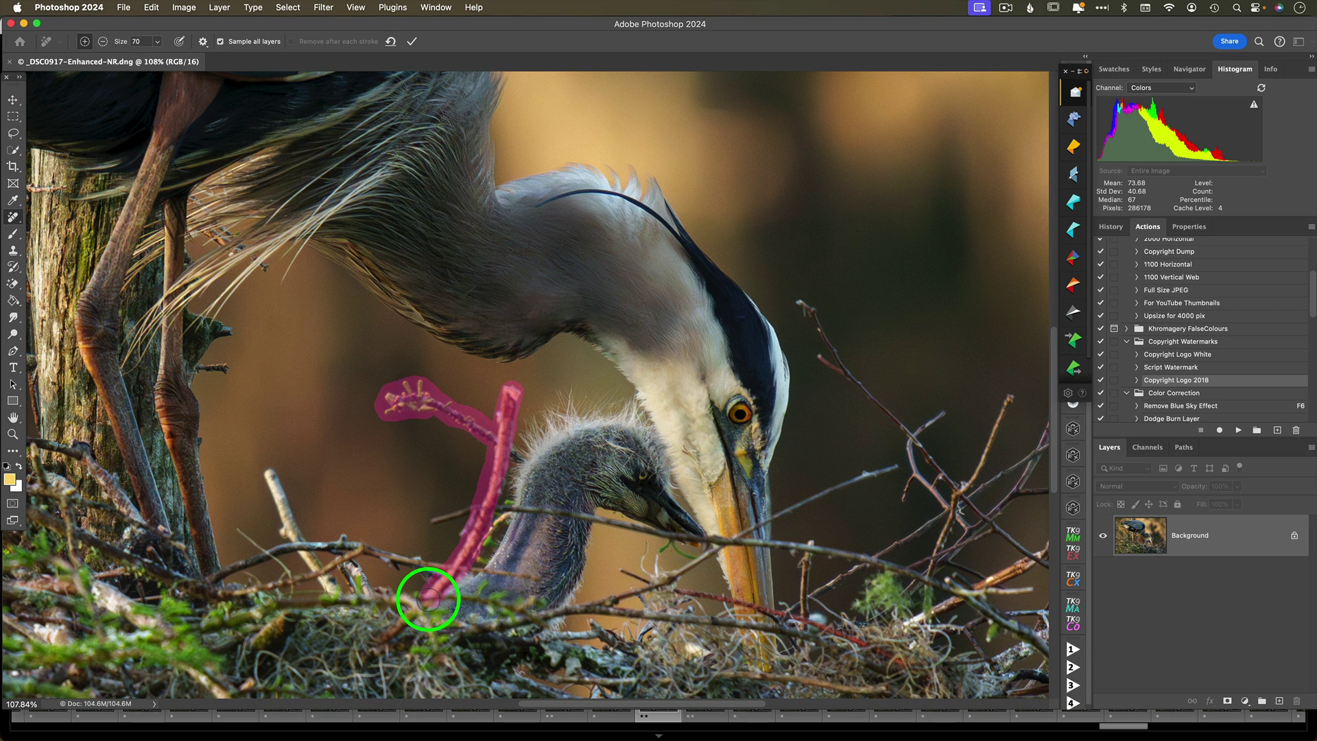
click(412, 43)
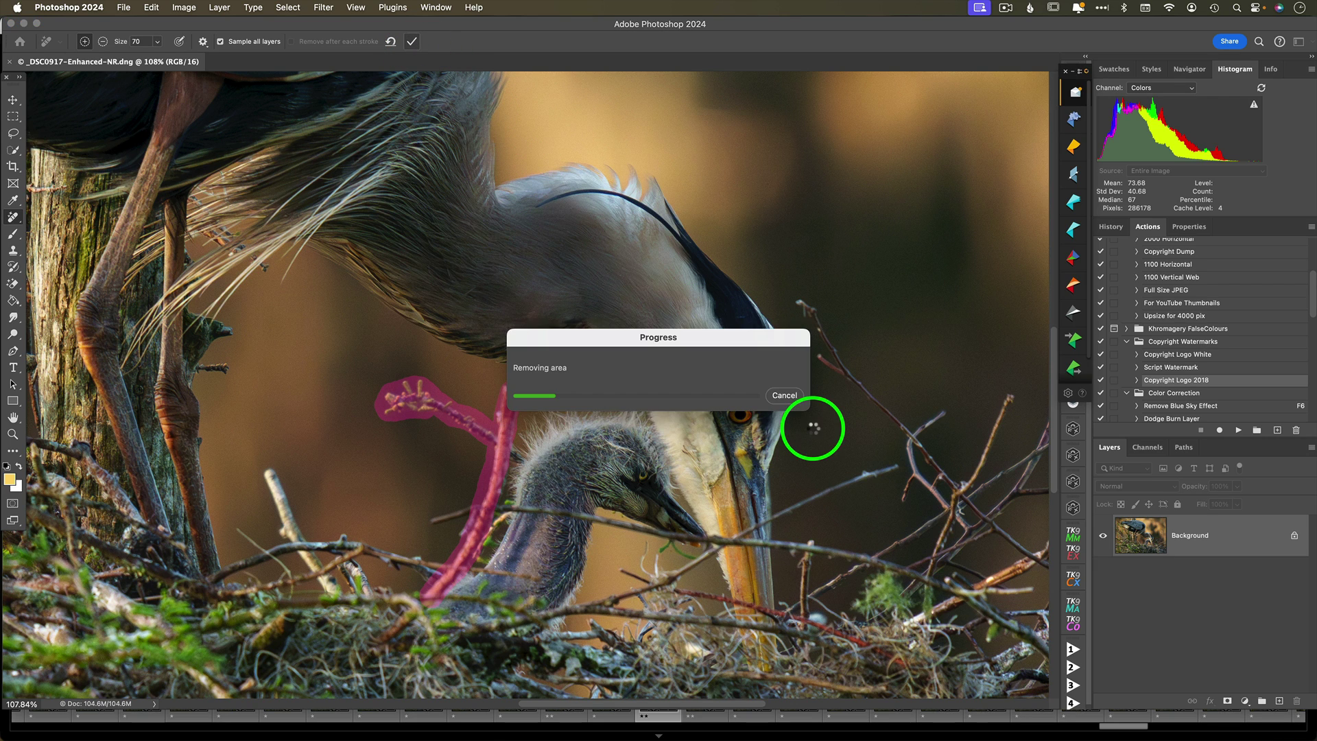
Step: Remove the twig beside the chick and the twig below the chick's beak
mouse_move(513, 447)
mouse_down()
mouse_move(488, 507)
mouse_move(434, 518)
mouse_up()
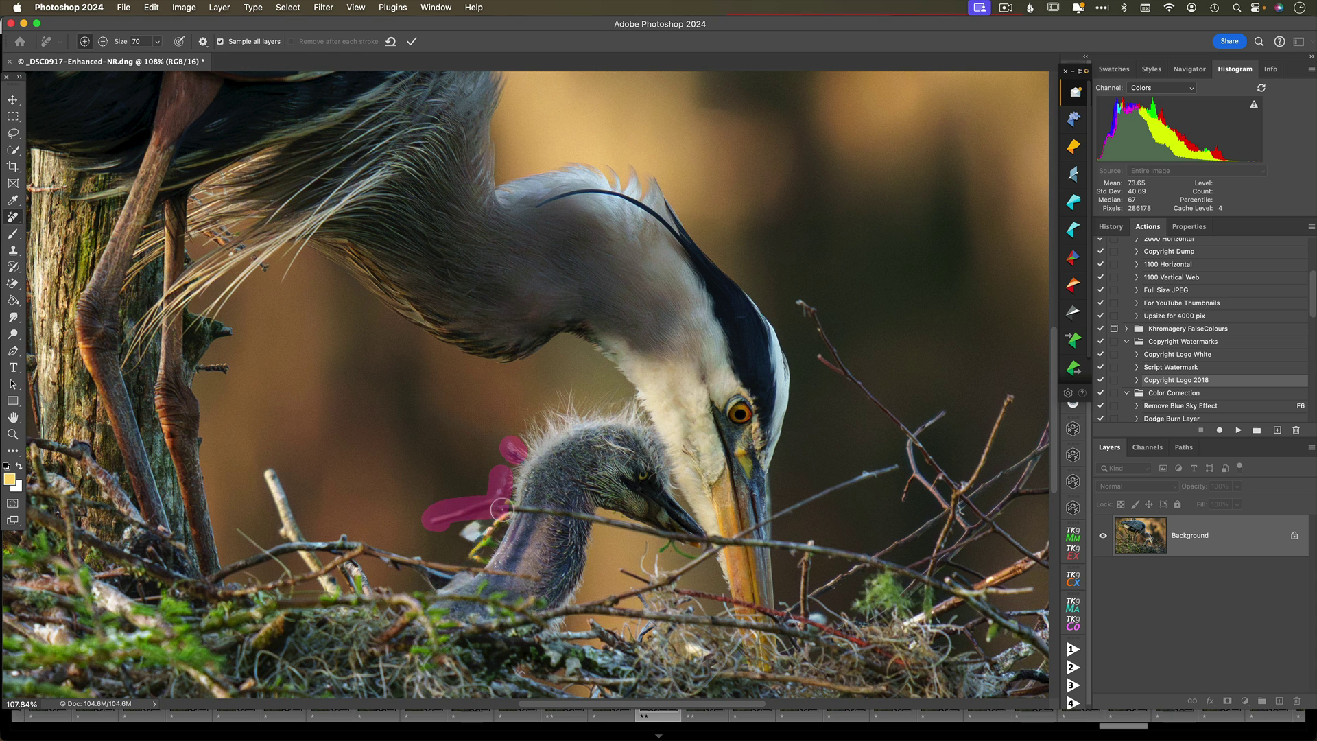
click(412, 41)
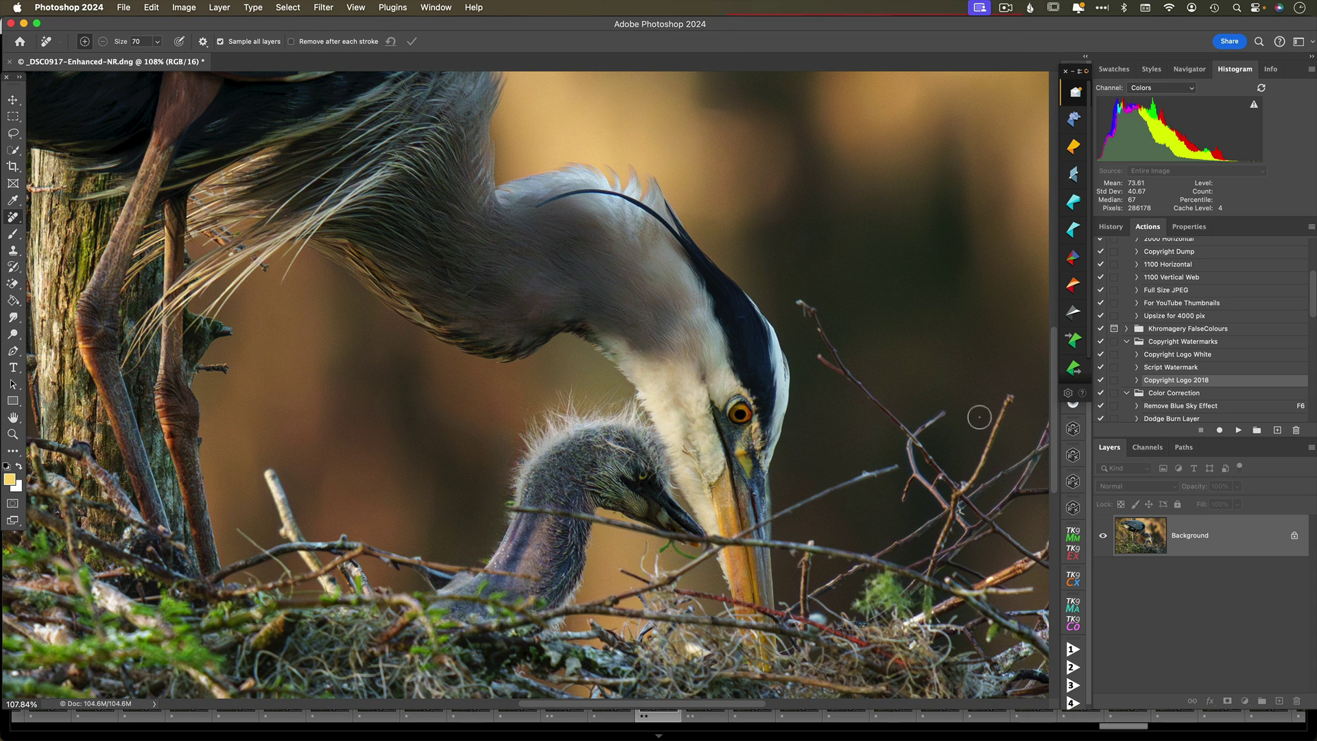
scroll(727, 532, right, 5)
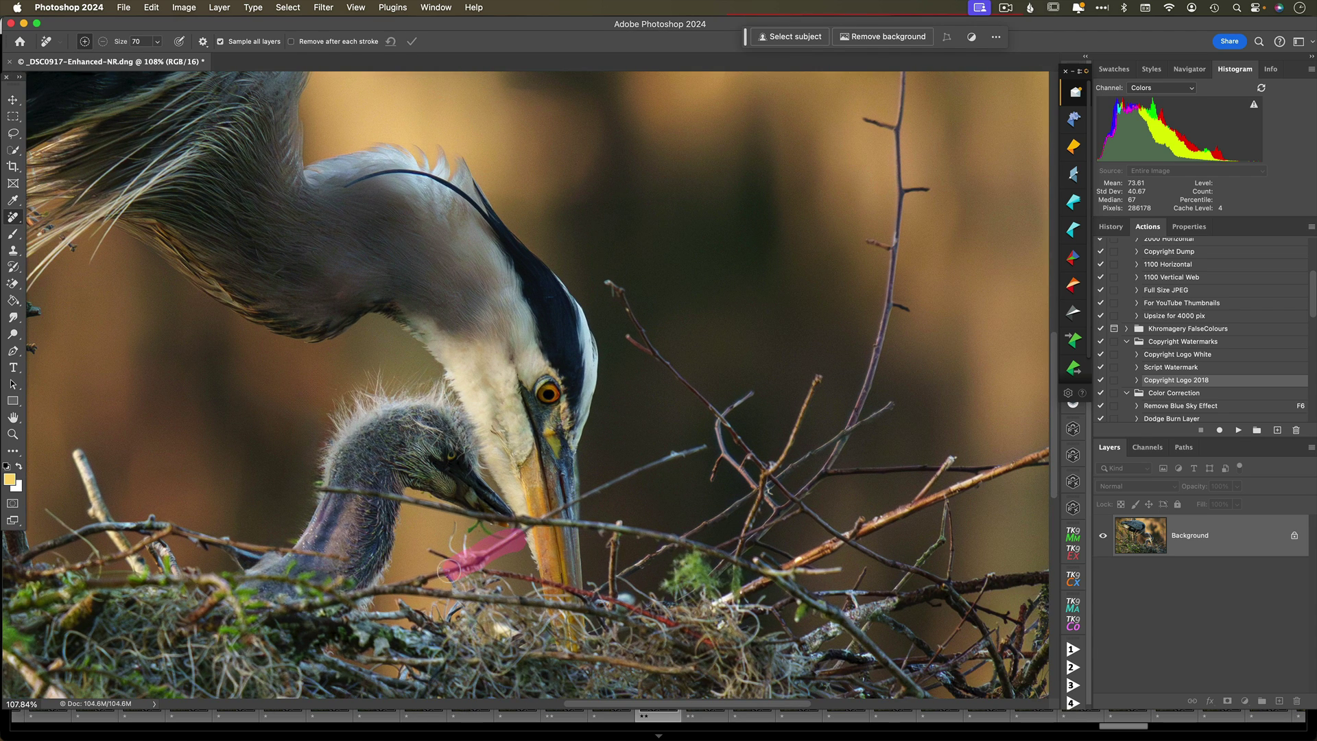
drag(407, 573, 402, 572)
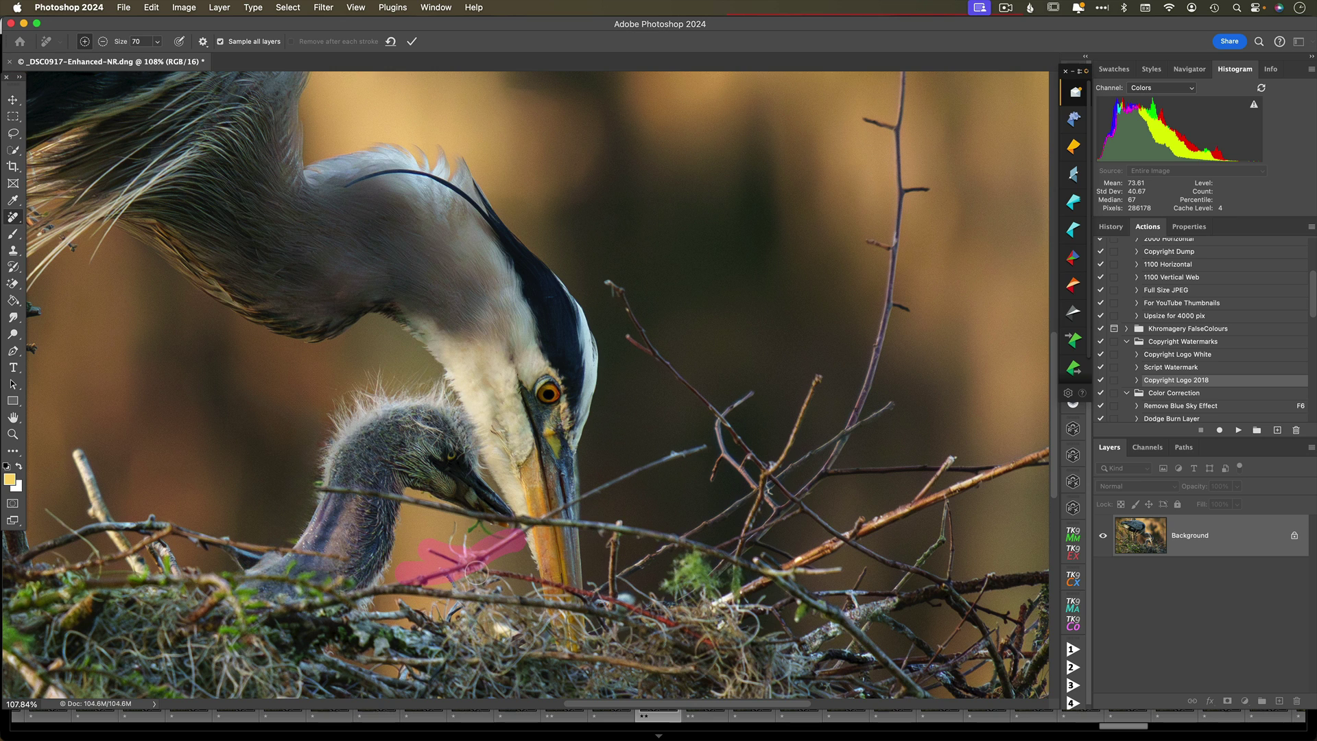
click(412, 41)
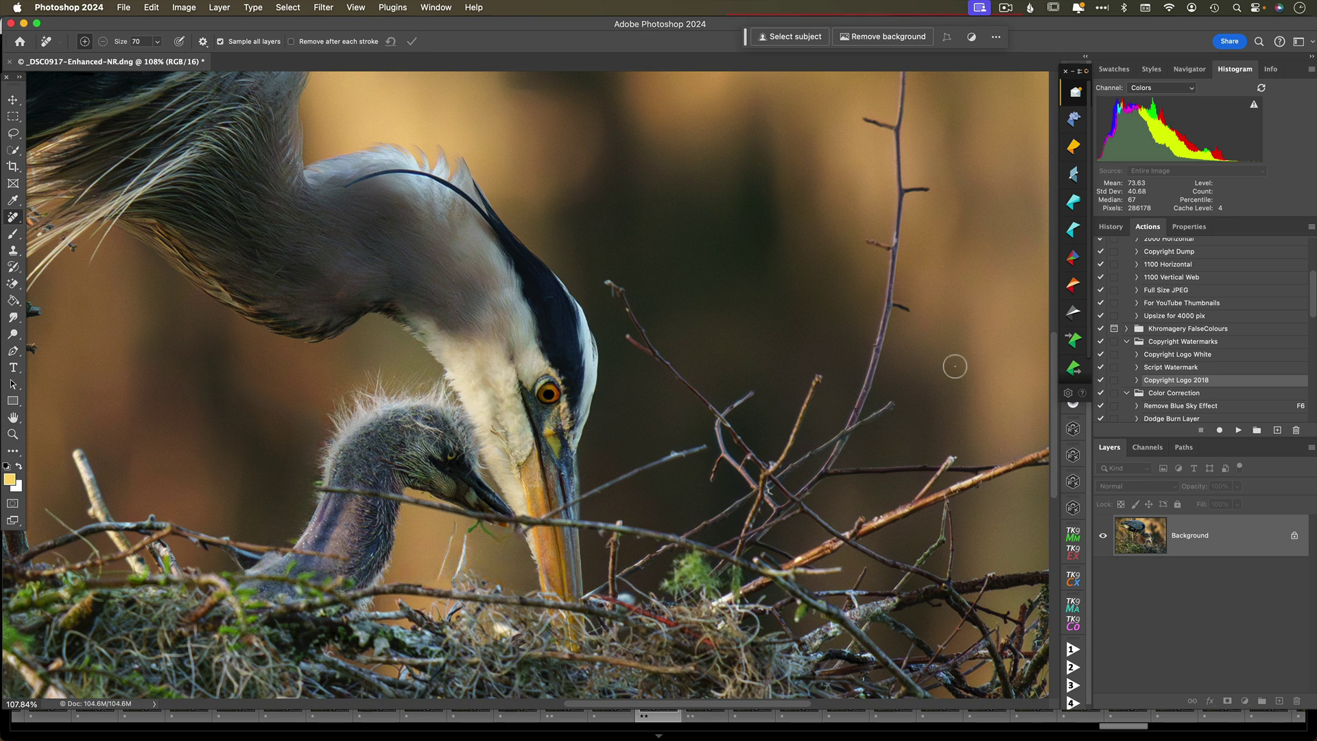
Step: Remove the twig crossing the chick's neck, undoing and redoing the stroke
drag(554, 525, 476, 514)
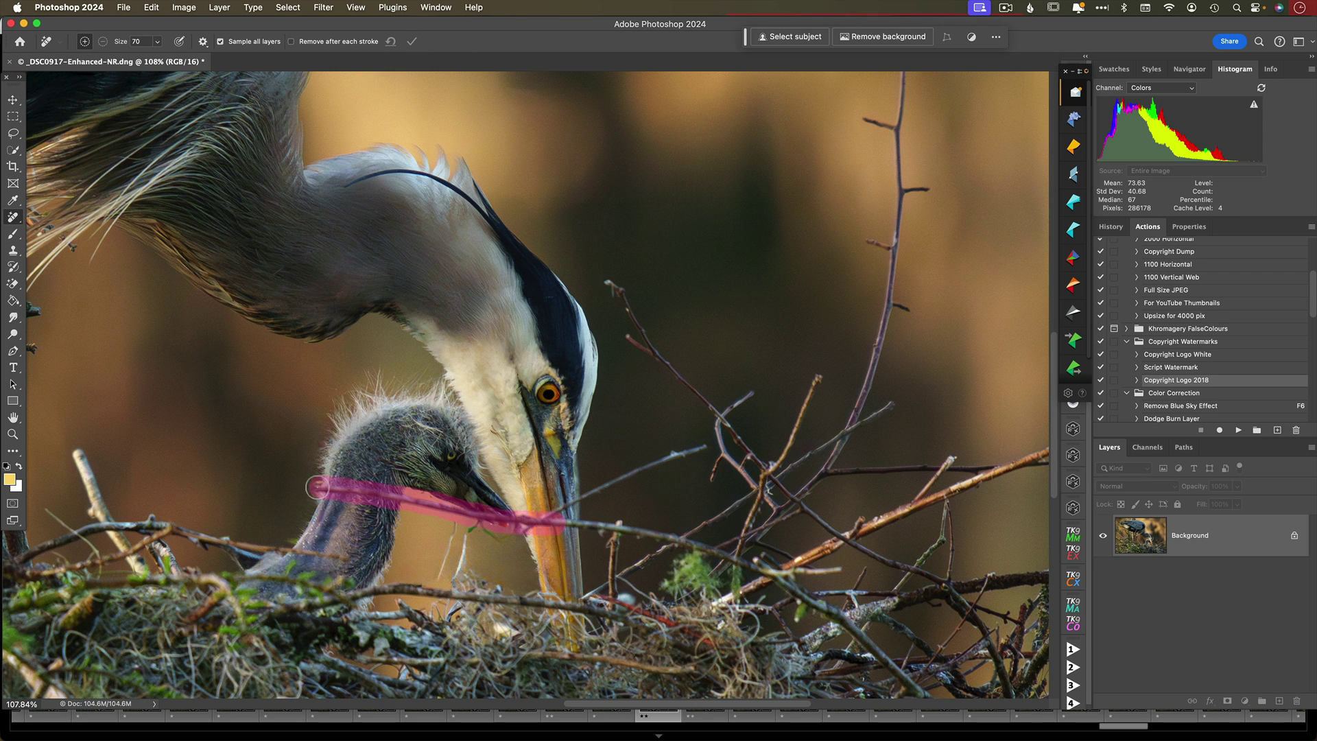
drag(317, 488, 314, 488)
key(Return)
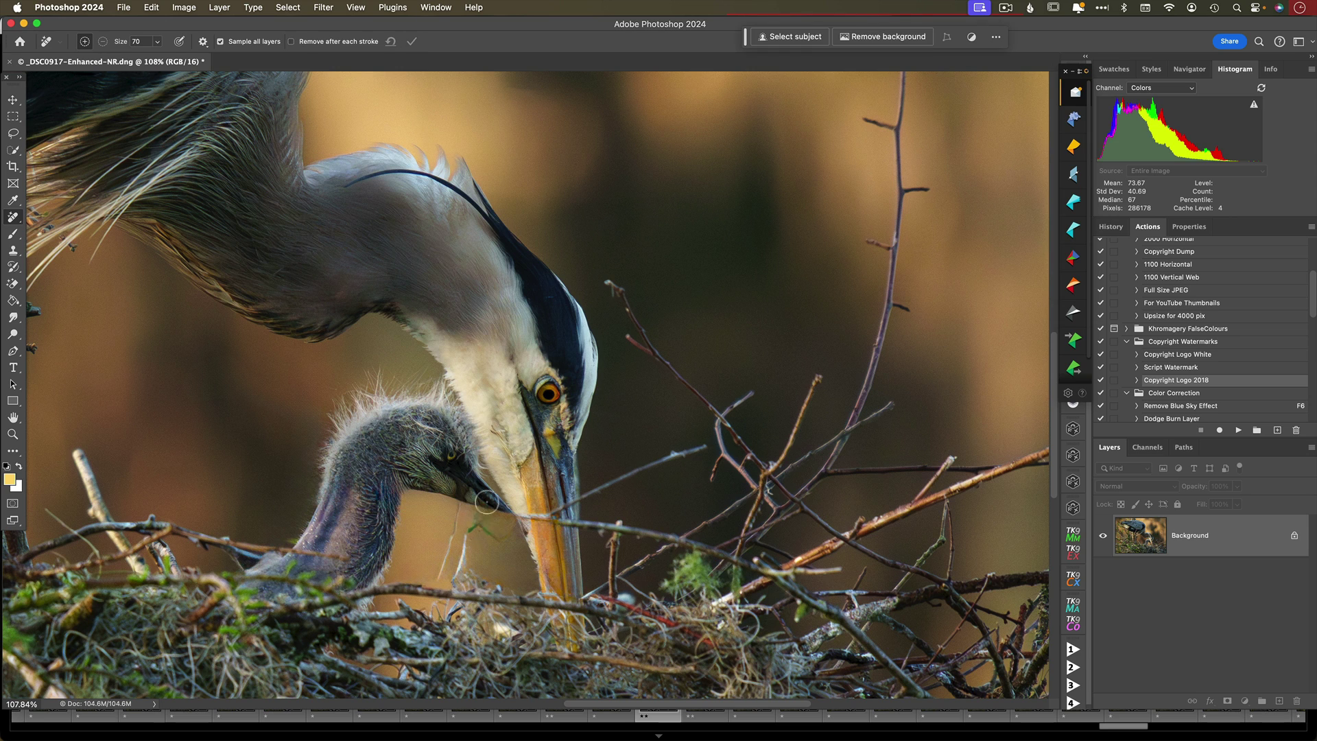
key(super+z)
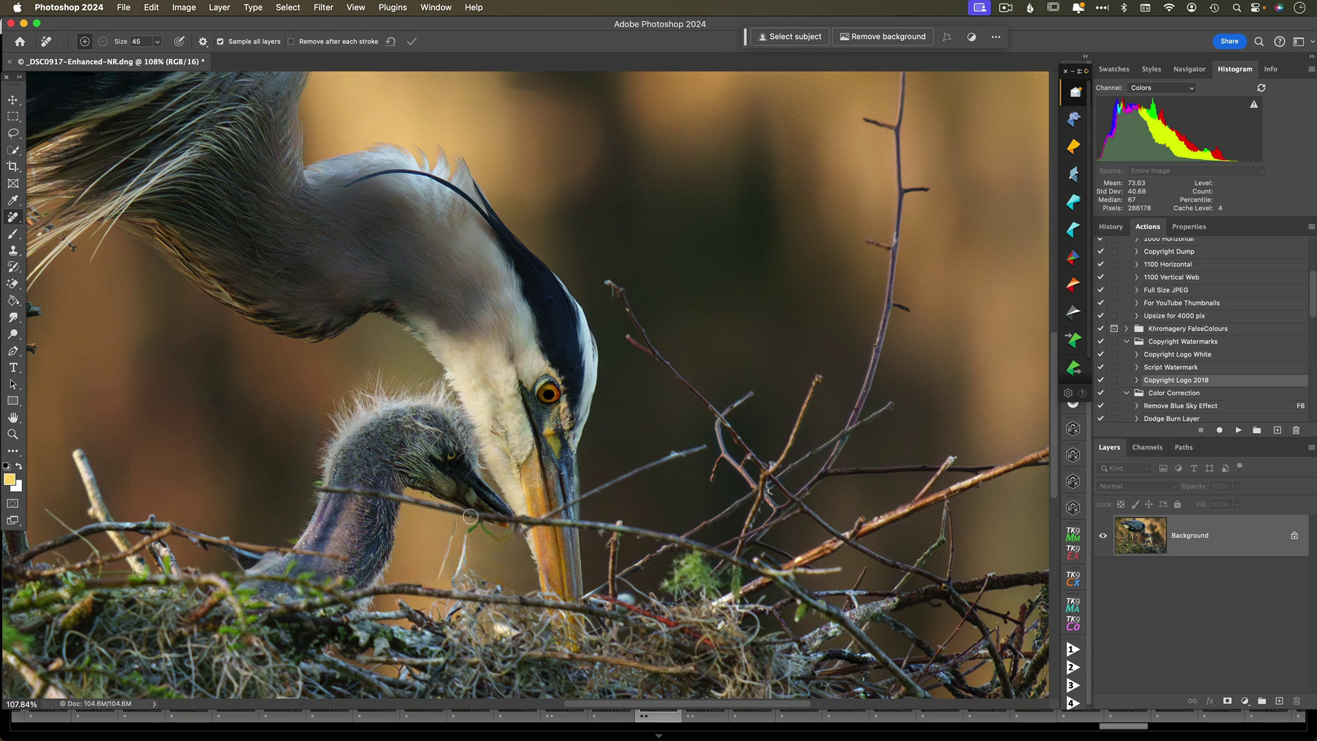
drag(319, 487, 312, 487)
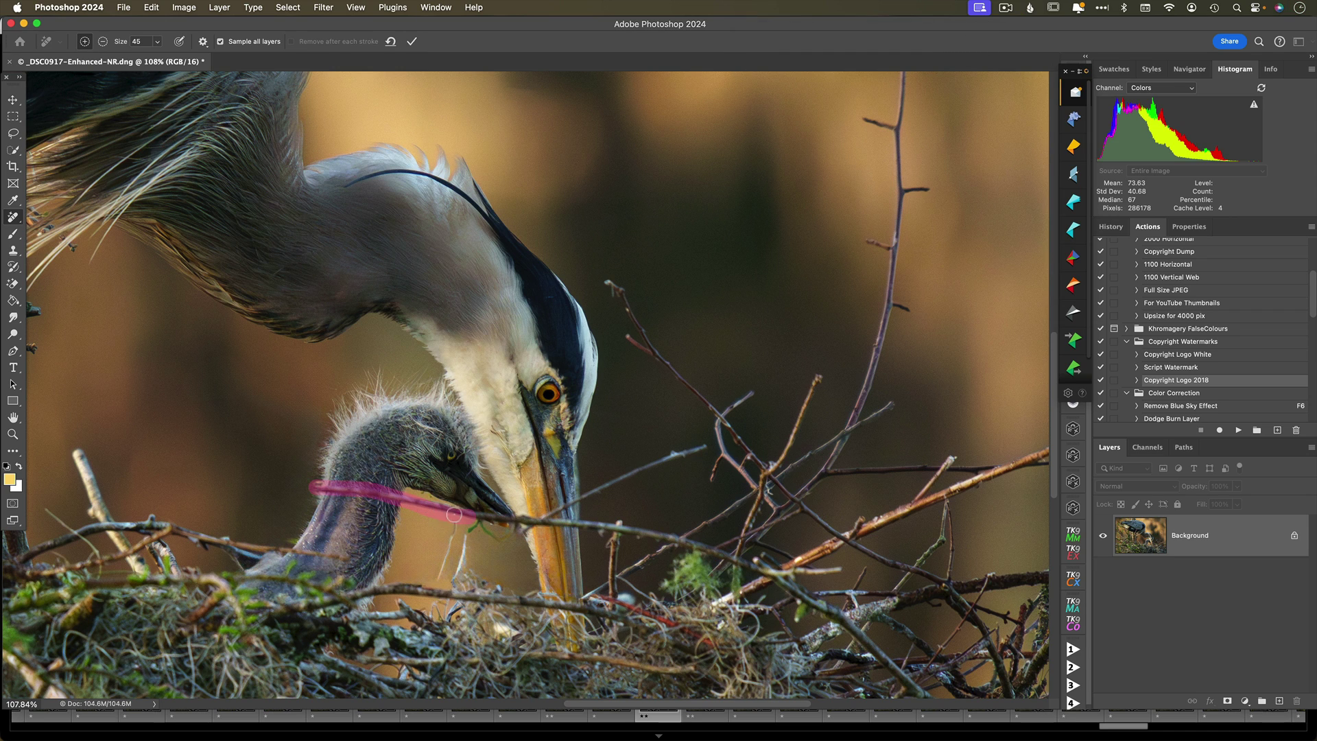
click(411, 42)
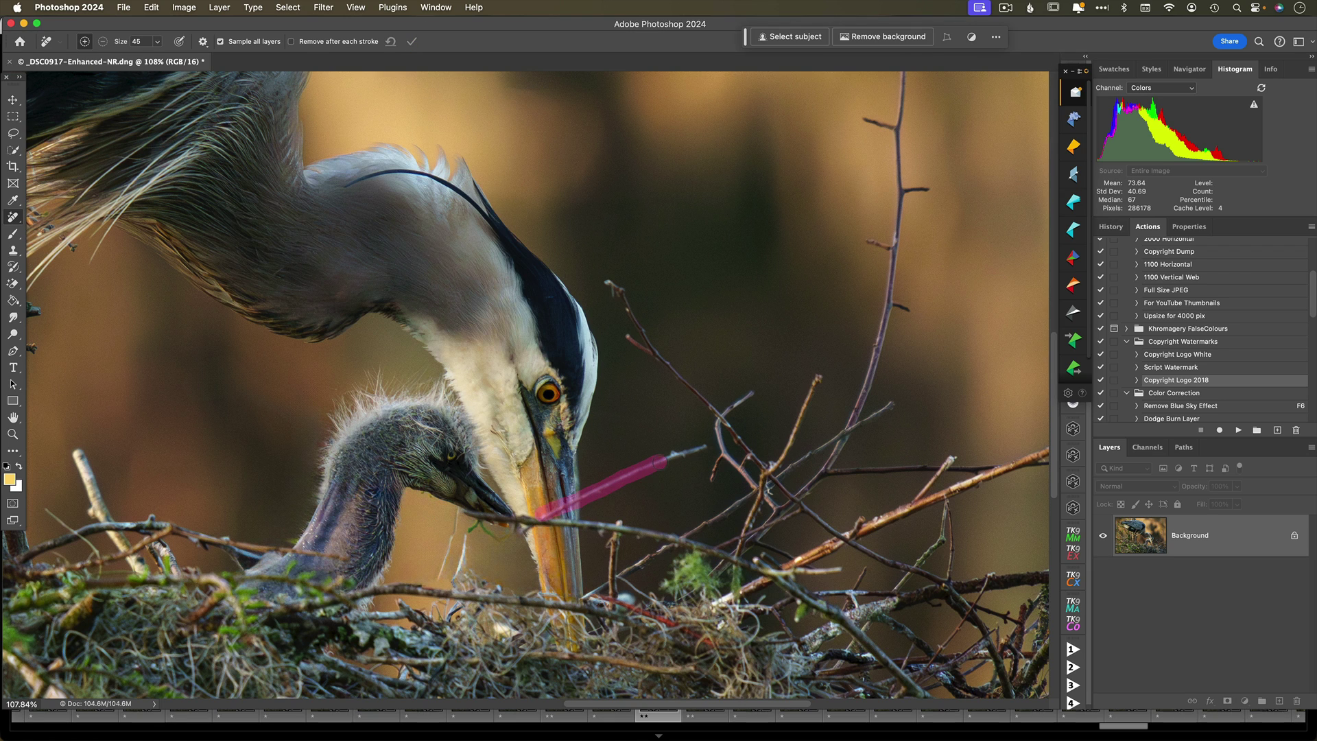
Step: Remove the twig crossing the heron's beak and mark the branch right of it
drag(703, 450, 703, 449)
key(Return)
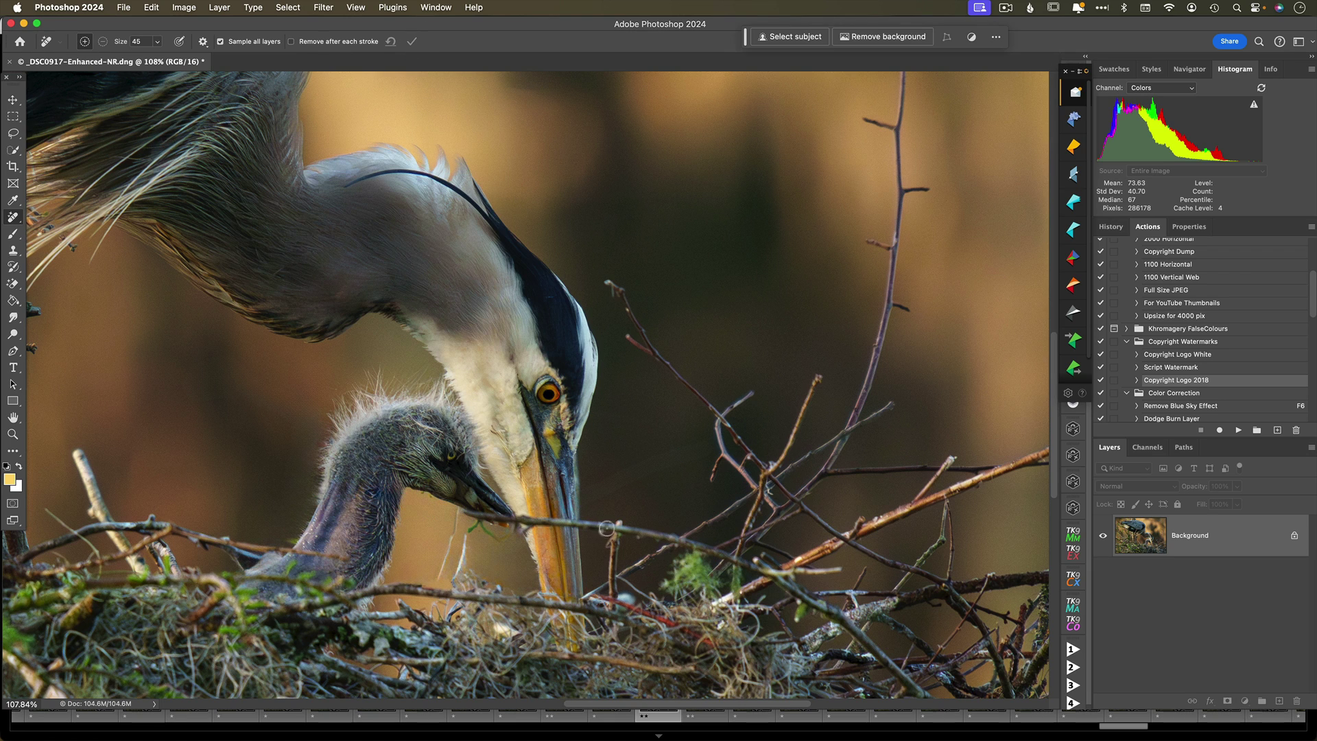
drag(516, 518, 457, 512)
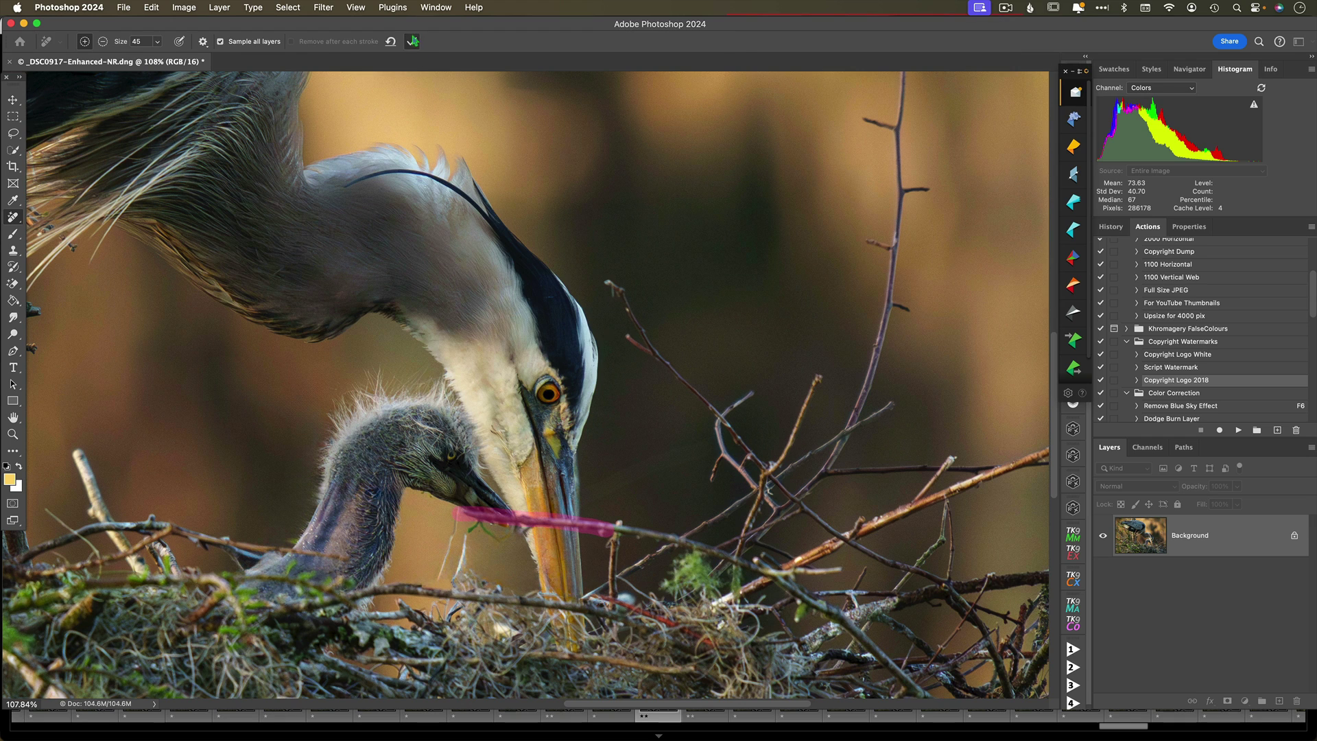
key(Return)
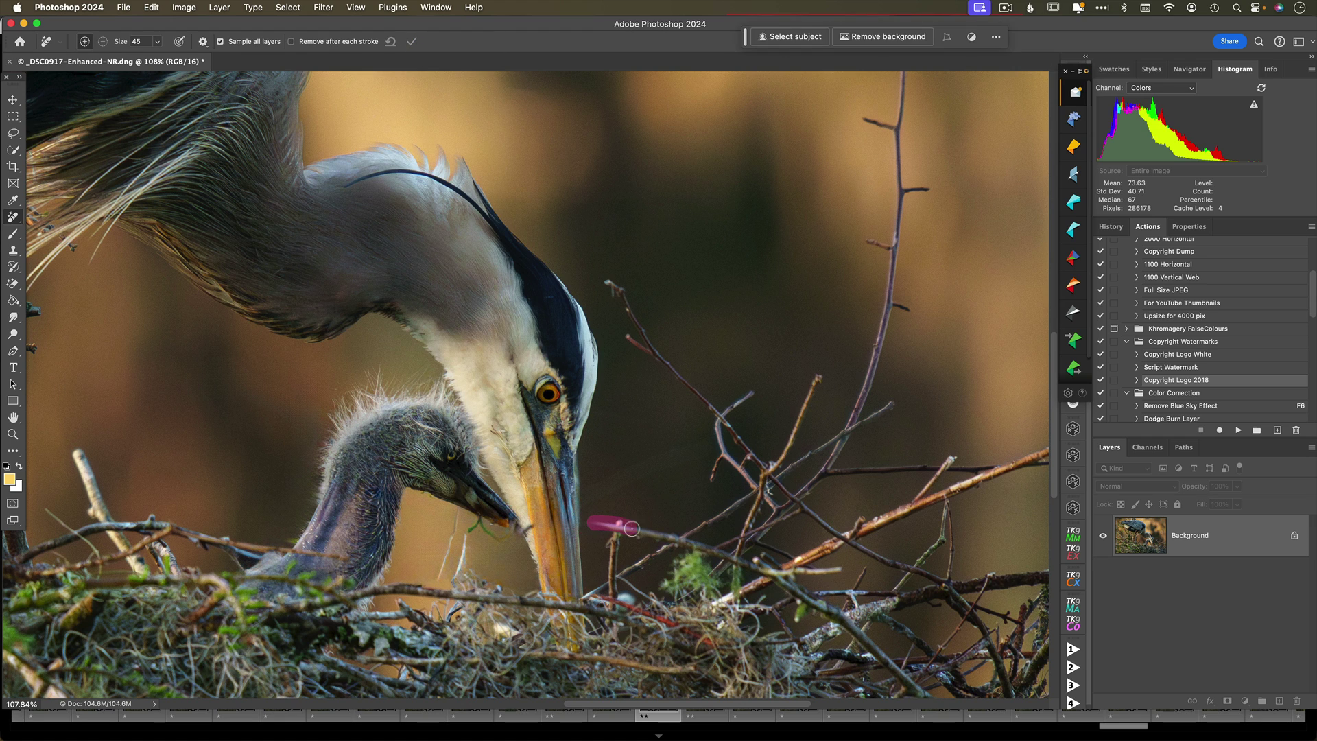
drag(699, 544, 690, 549)
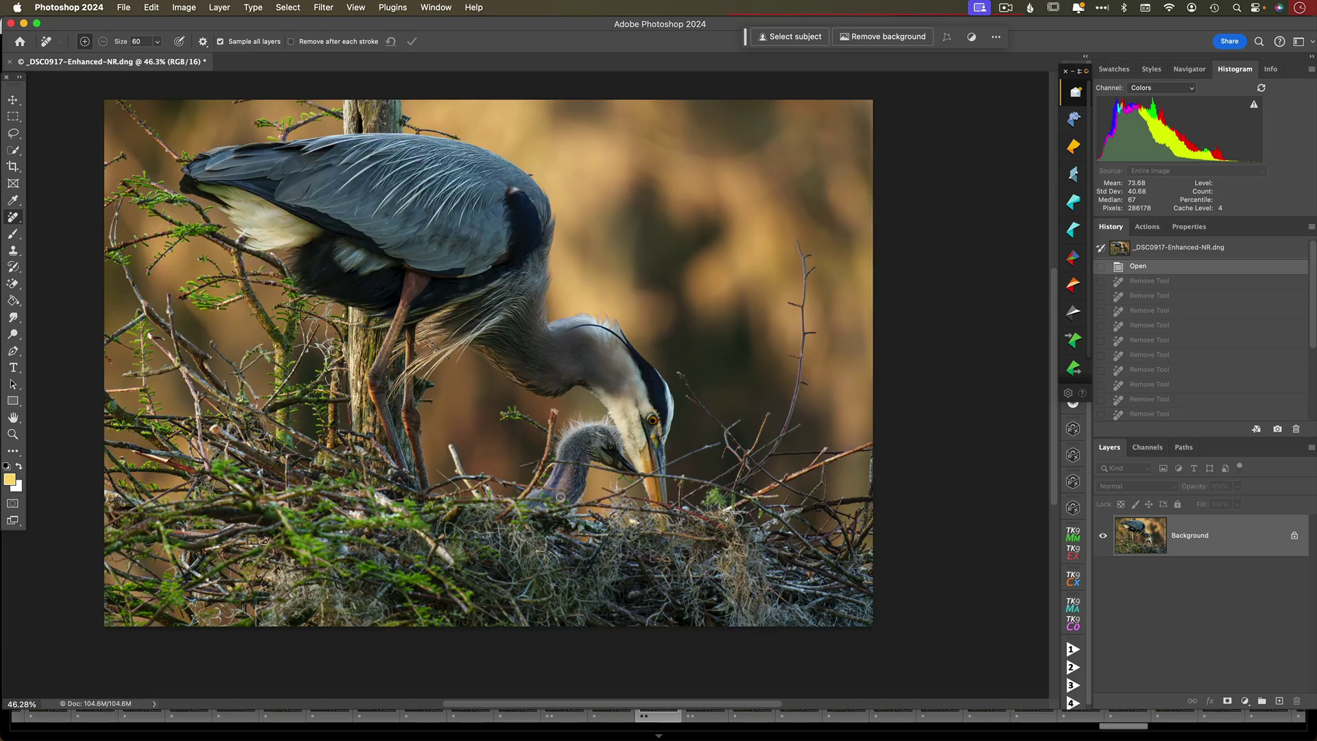
Step: Duplicate the Background layer into a Background copy
scroll(559, 496, up, 5)
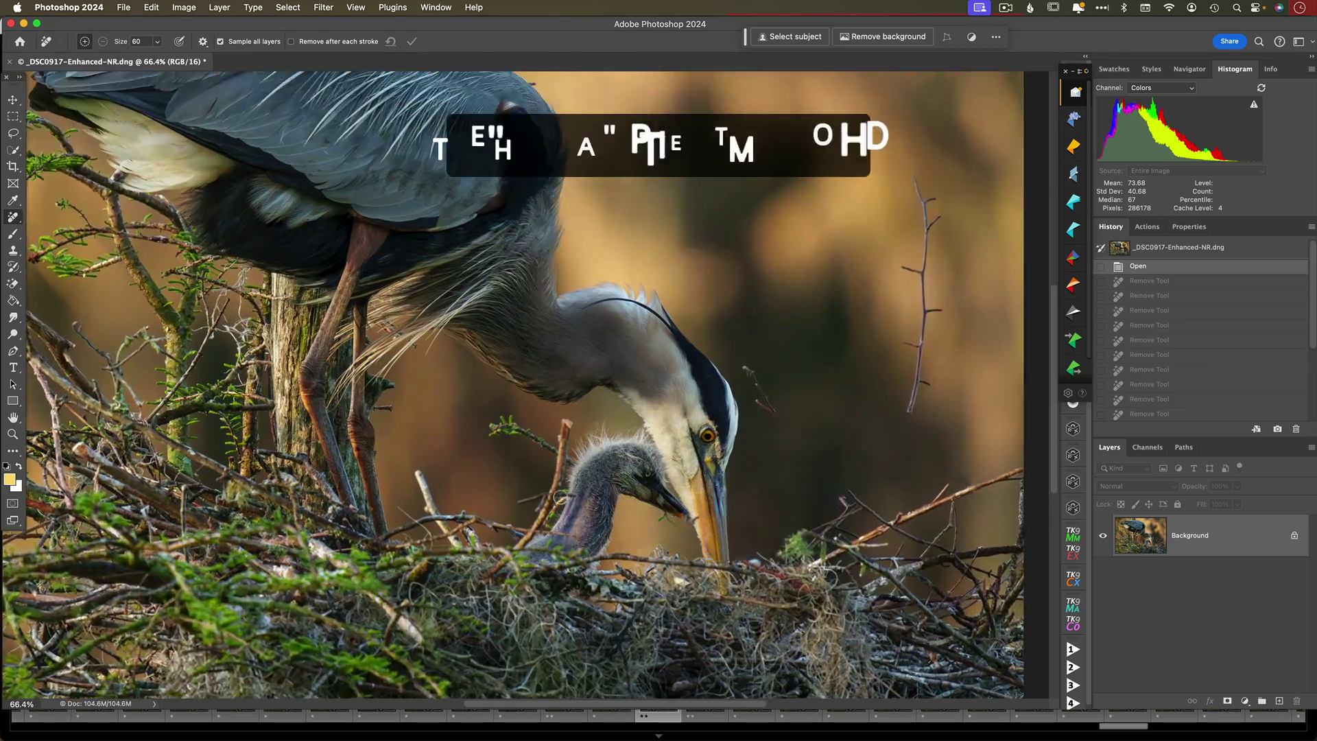
scroll(560, 496, right, 5)
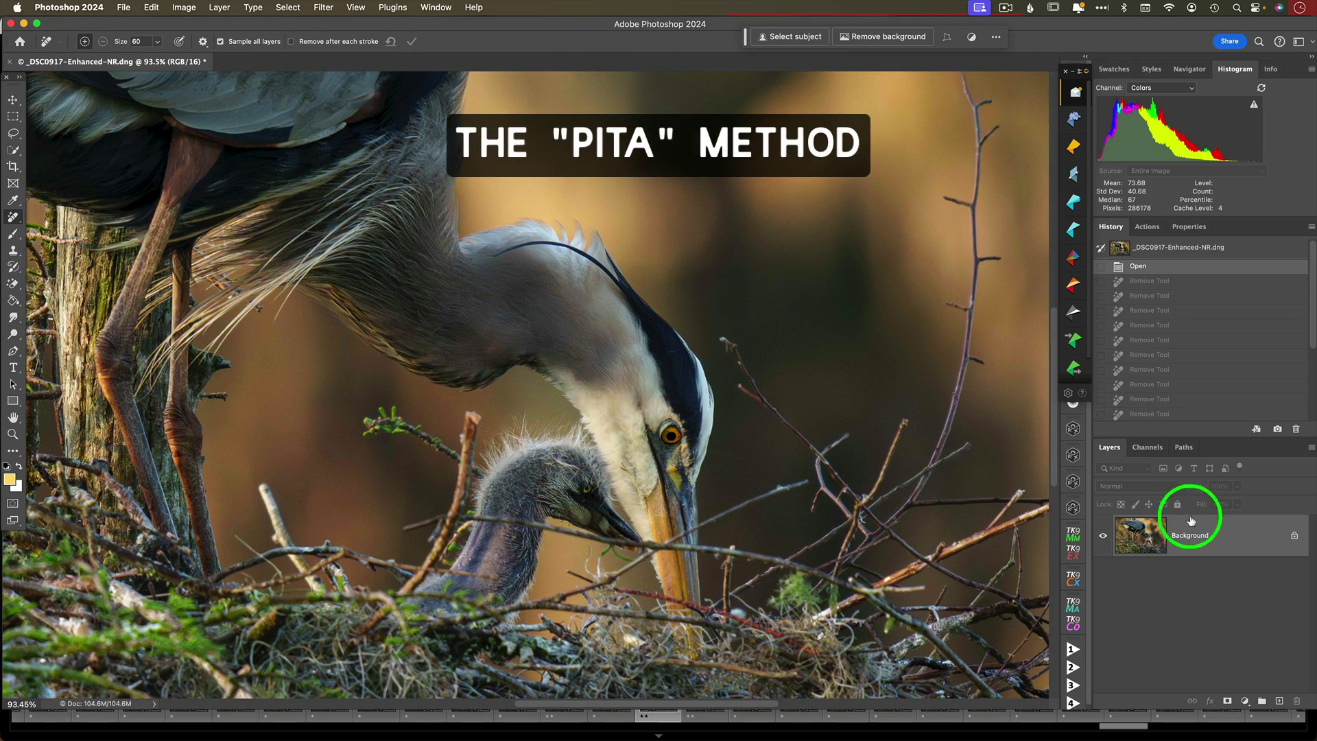
drag(1225, 543, 1279, 700)
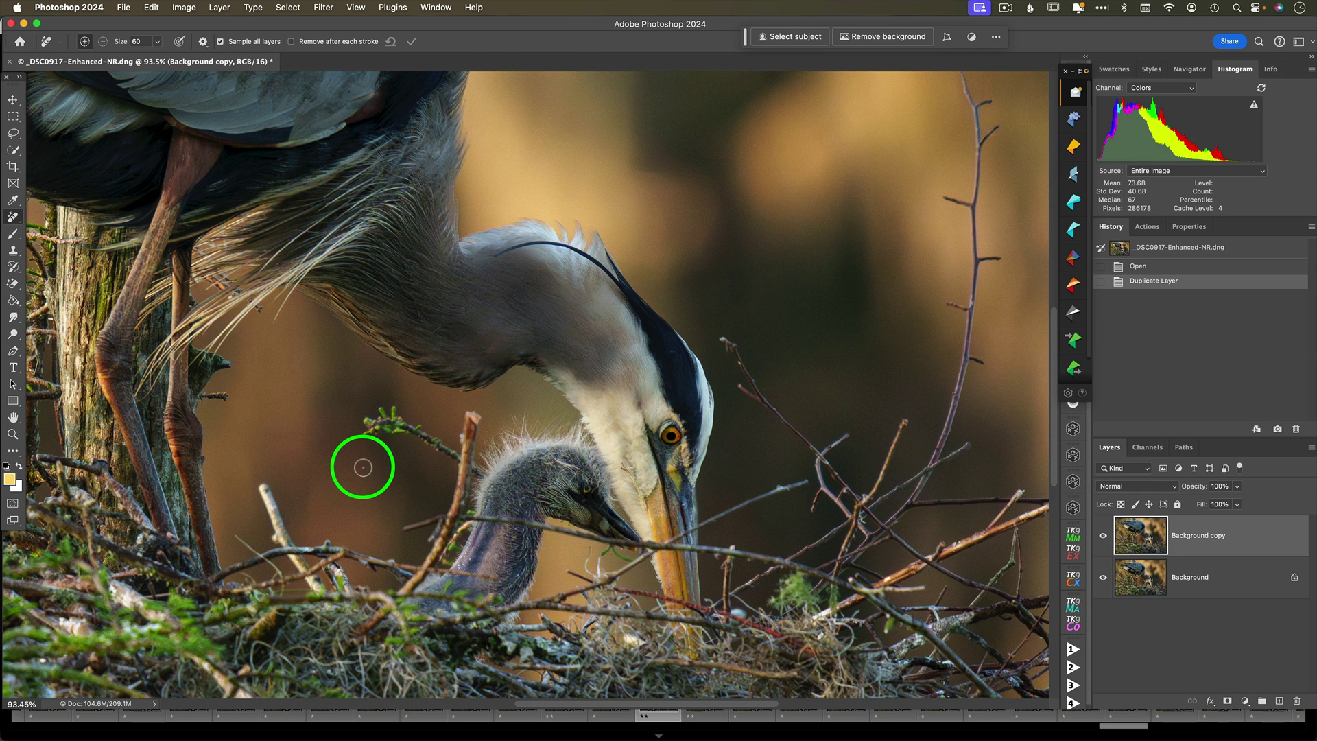
Step: Clone Stamp sampled background over the small twig bits beside the chick's head
key(s)
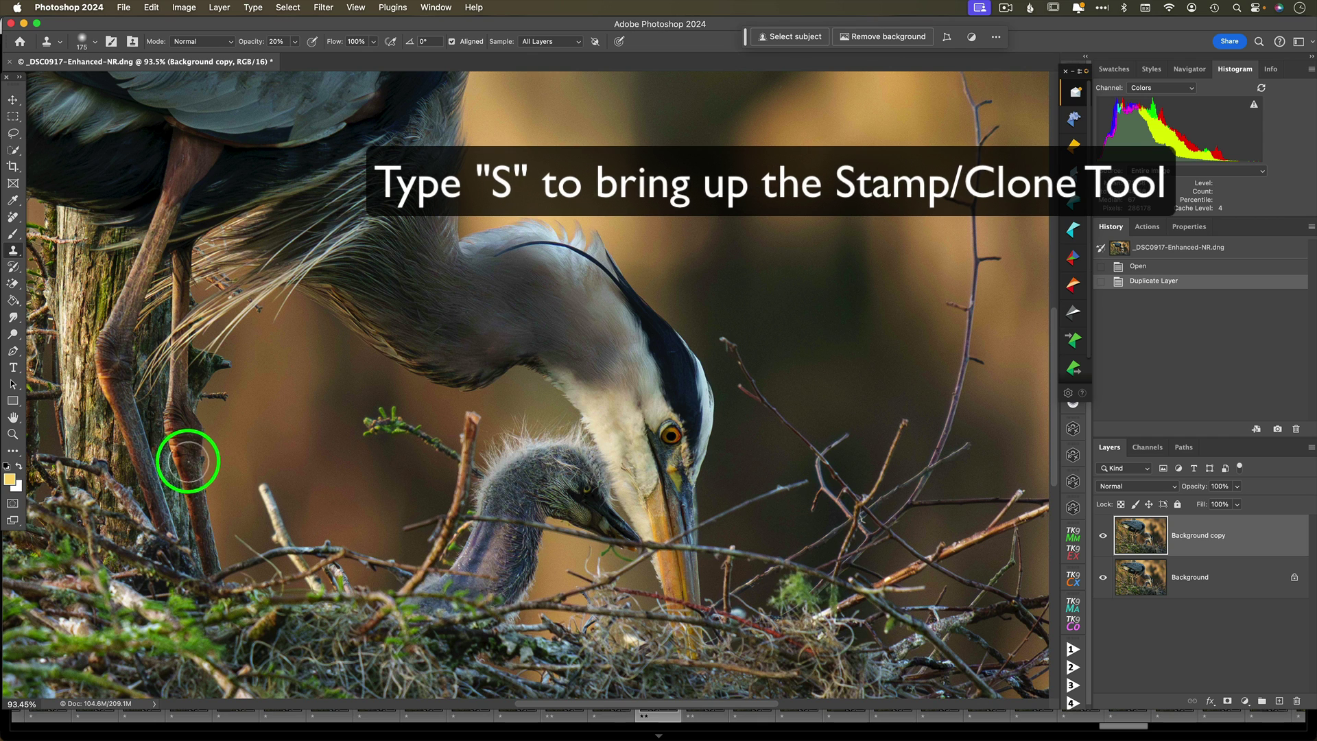
alt+click(374, 490)
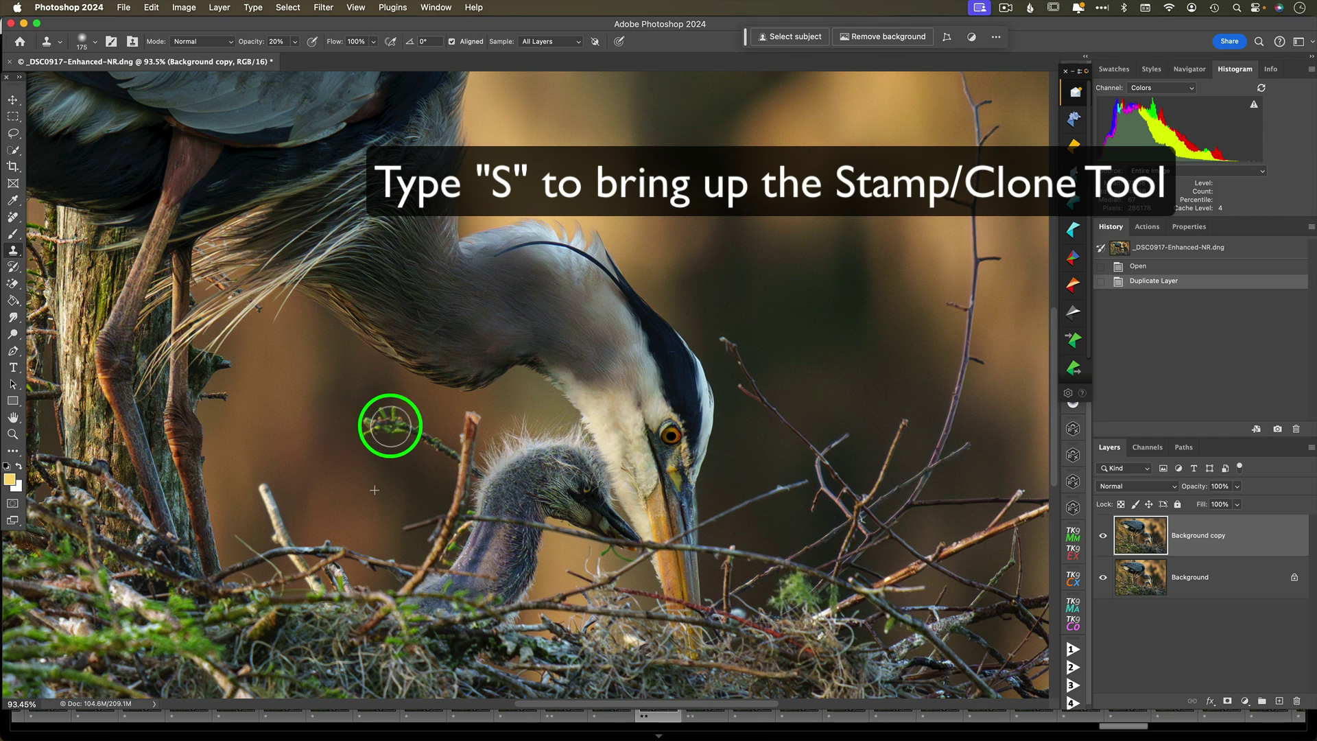
drag(390, 427, 376, 426)
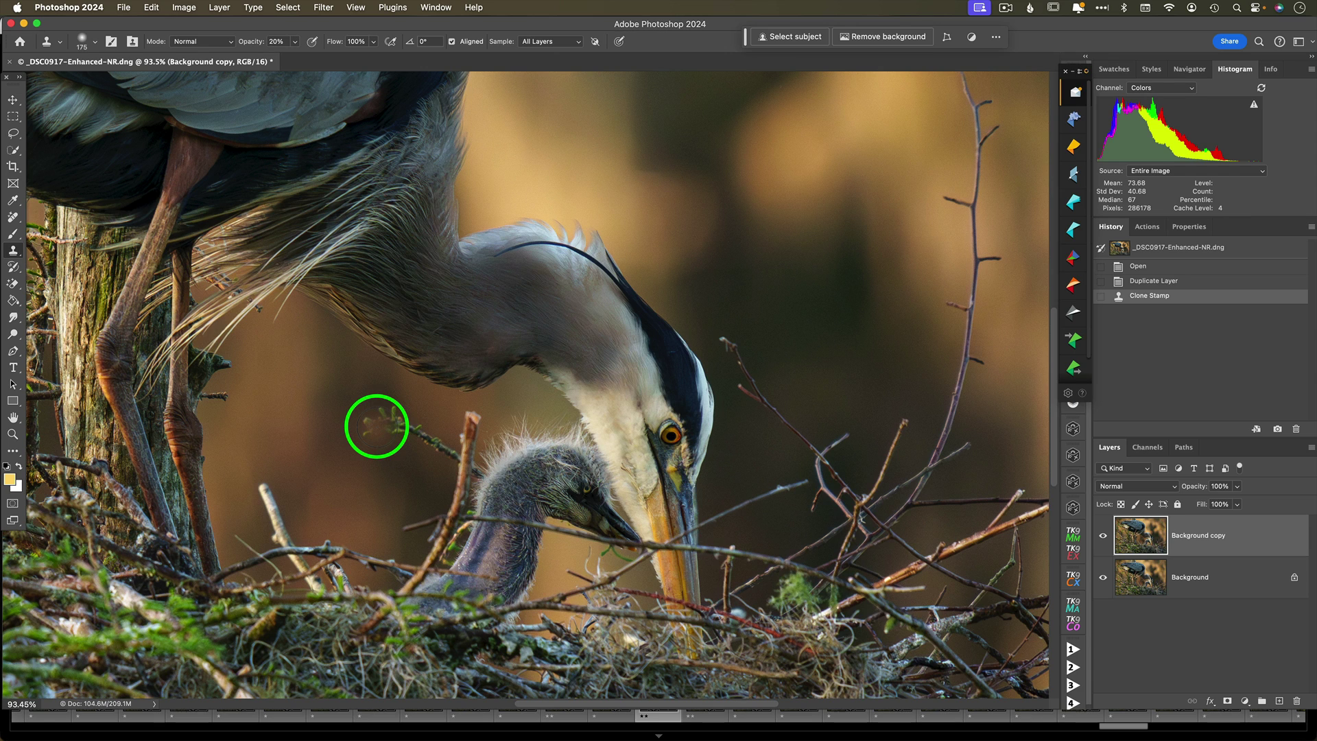
mouse_move(379, 430)
mouse_down()
mouse_move(386, 417)
mouse_move(403, 430)
mouse_up()
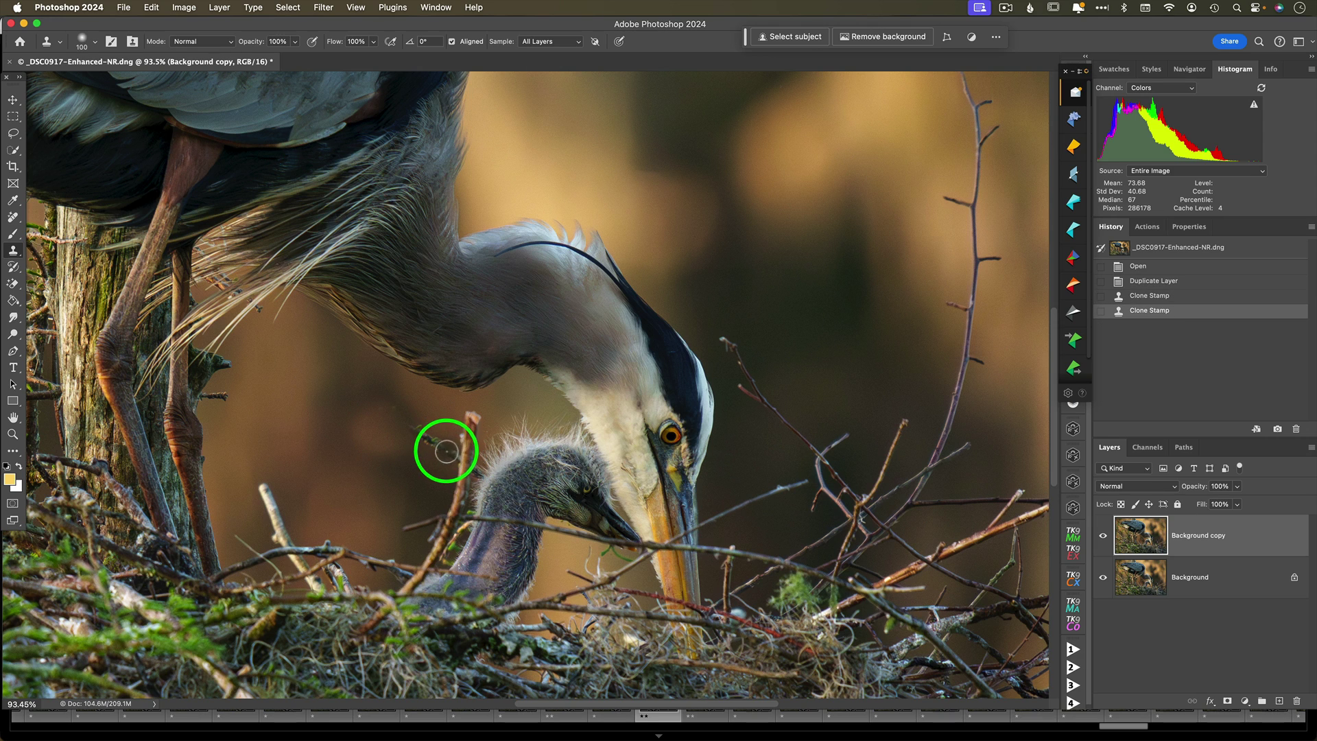
mouse_move(448, 453)
mouse_down()
mouse_move(395, 417)
mouse_move(420, 429)
mouse_move(390, 455)
mouse_move(360, 445)
mouse_up()
right_click(400, 442)
Step: Clone more background over twigs by the chick, undo one stroke, and sample a new source
click(378, 447)
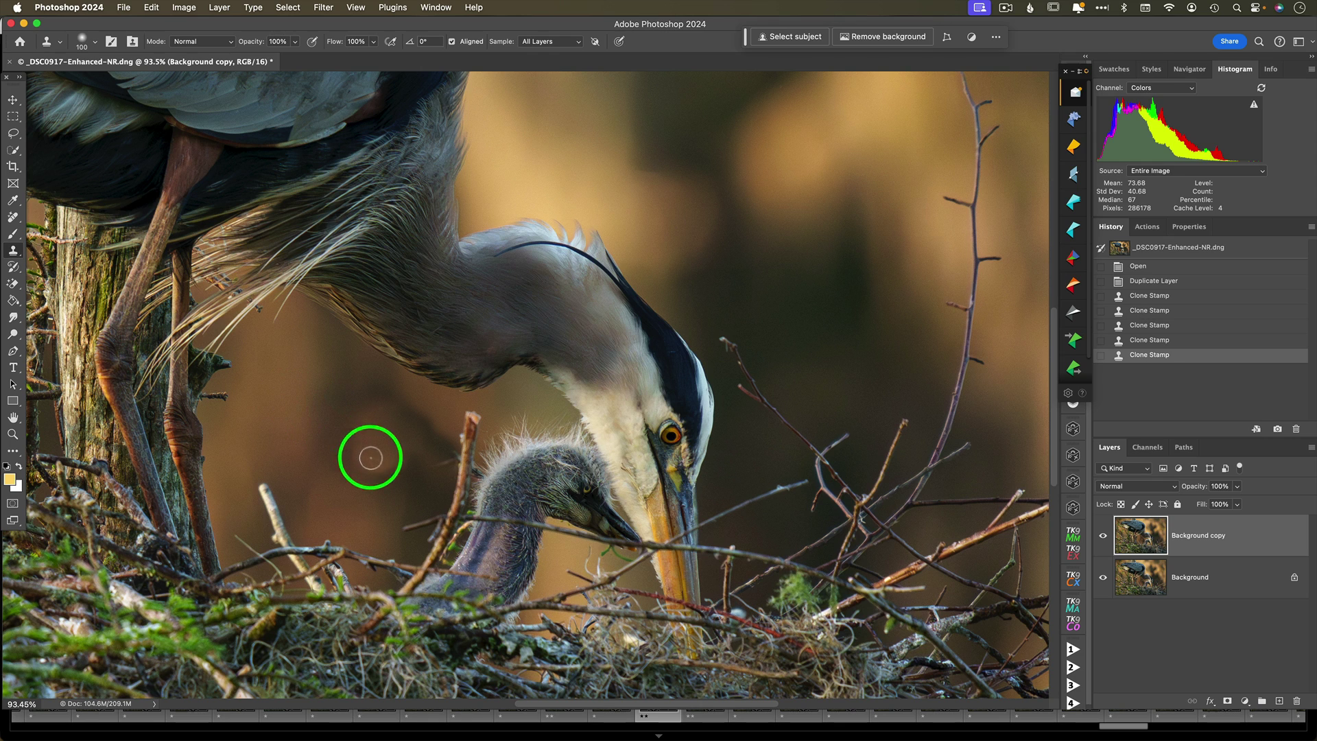
mouse_move(380, 481)
mouse_down()
mouse_move(394, 470)
mouse_move(356, 464)
mouse_up()
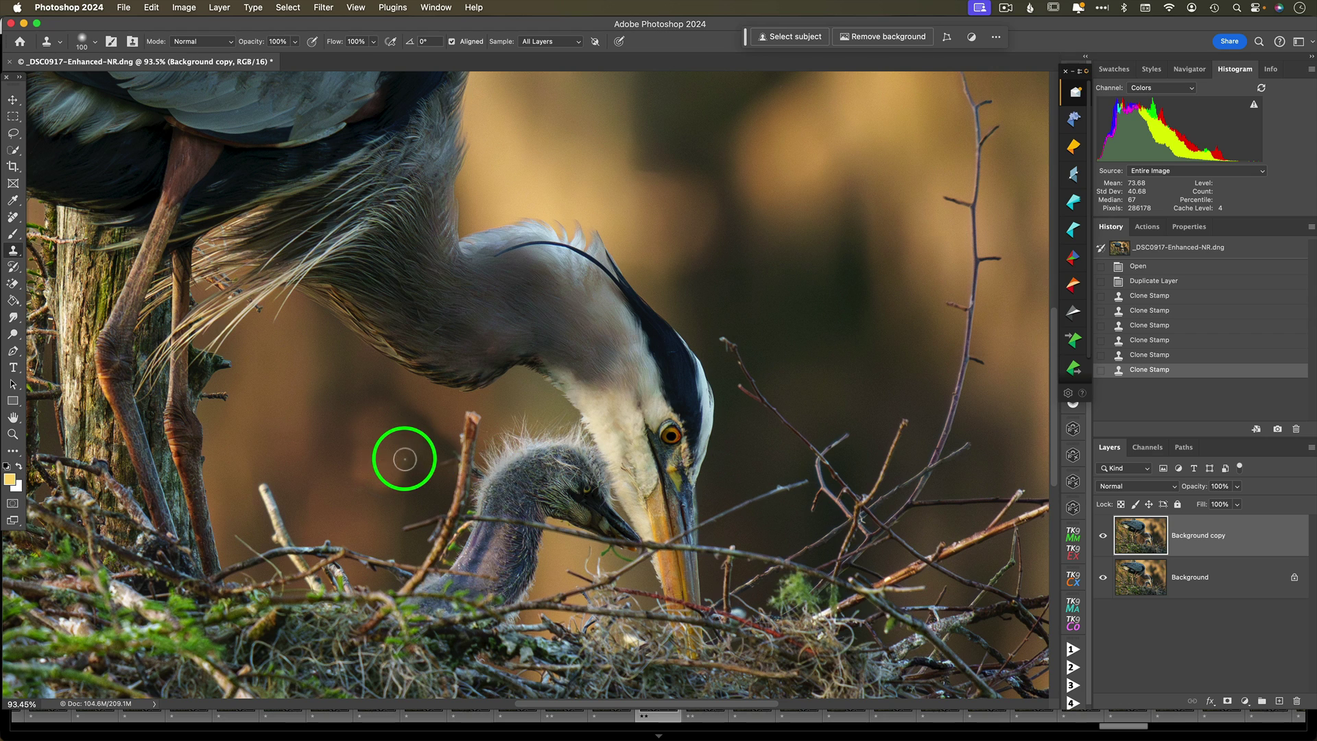
key(super+z)
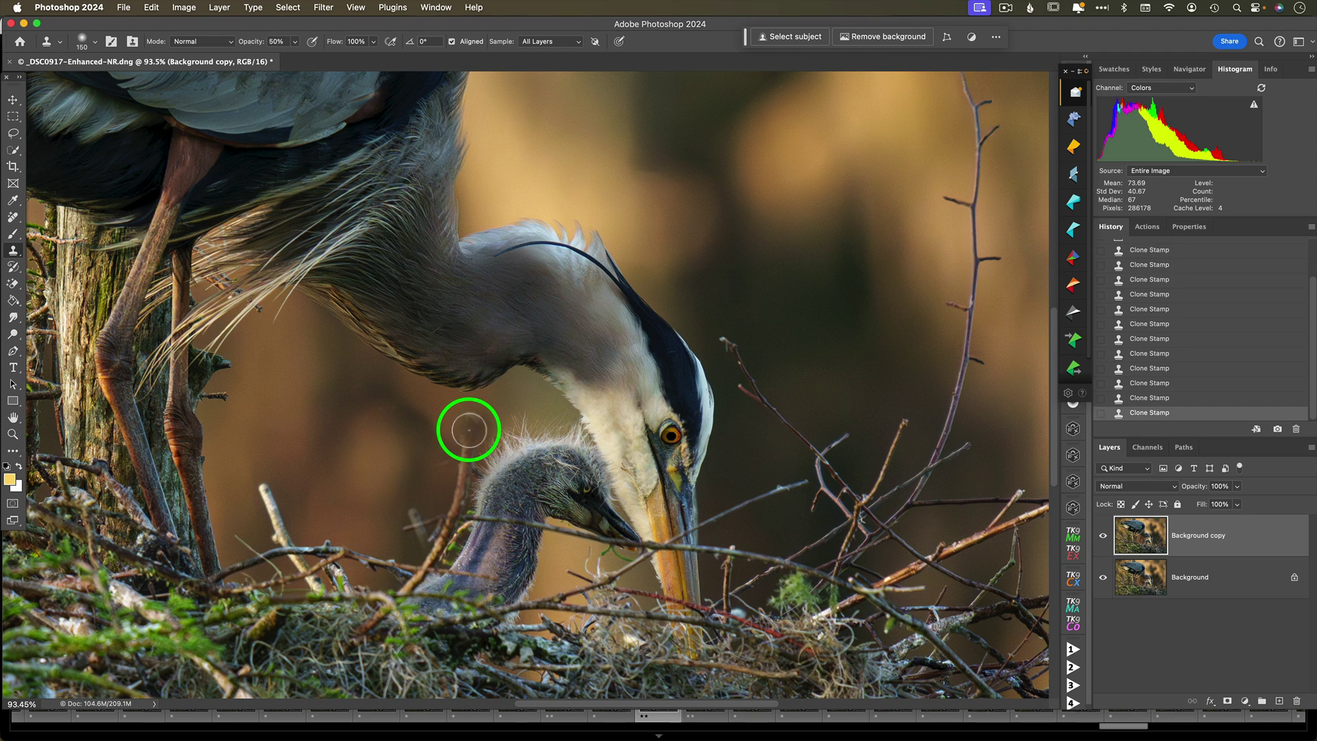
alt+click(281, 386)
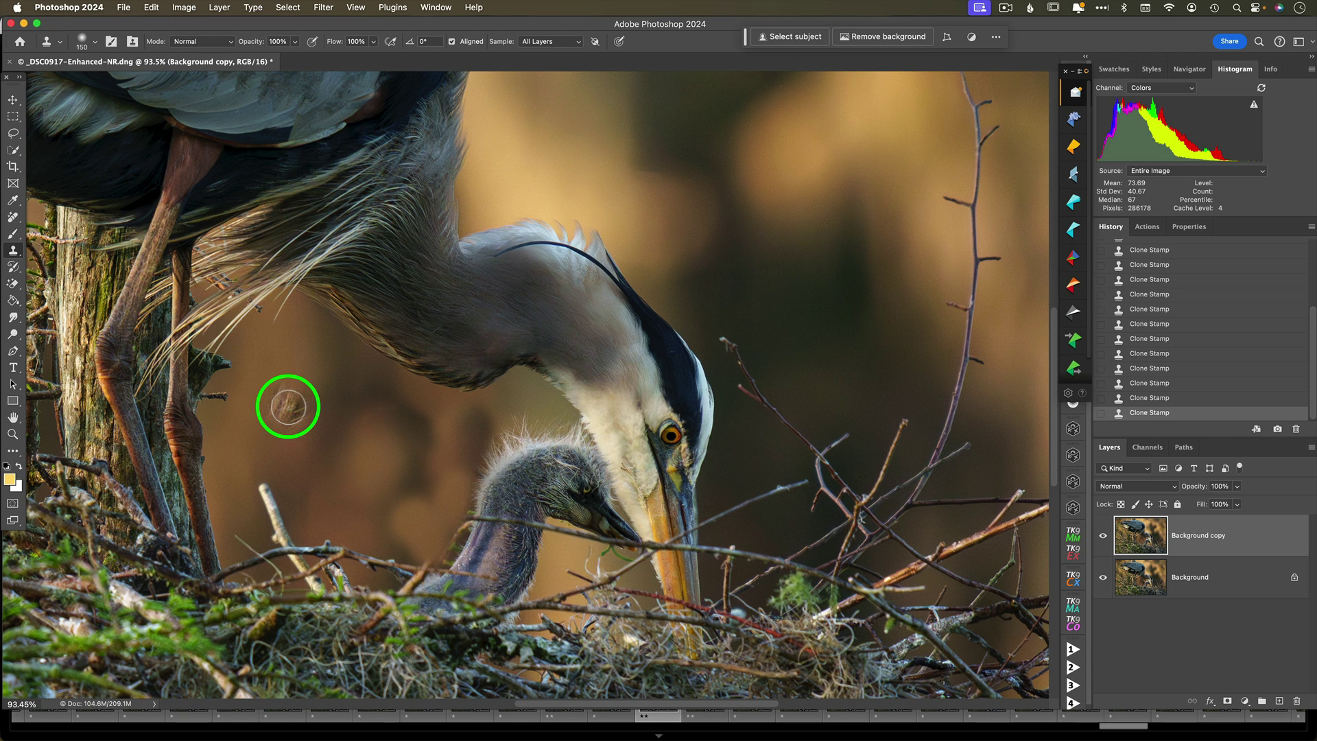
Step: Set the clone brush to 300 px at 50% opacity, clone a stroke, then shrink to 200
key(])
key(])
key(])
key(])
key(5)
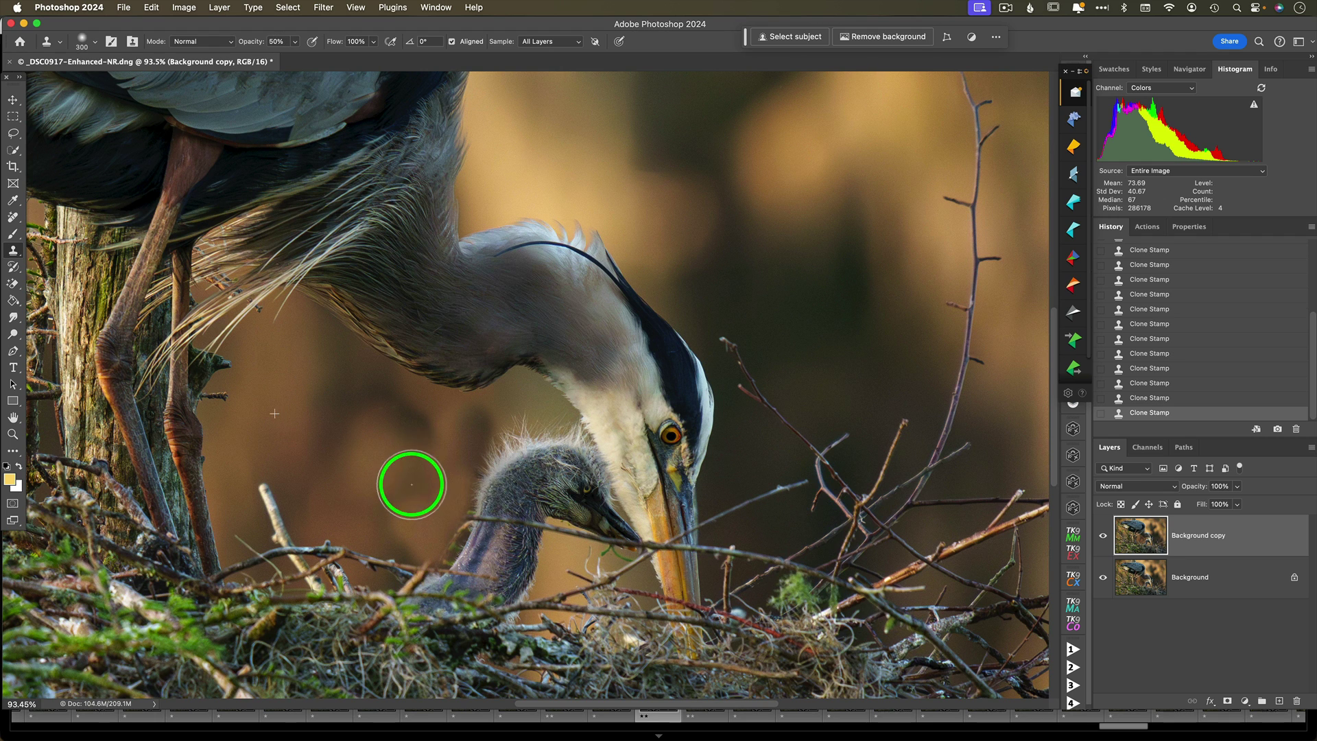
drag(418, 454, 424, 438)
scroll(647, 458, right, 5)
scroll(647, 458, down, 2)
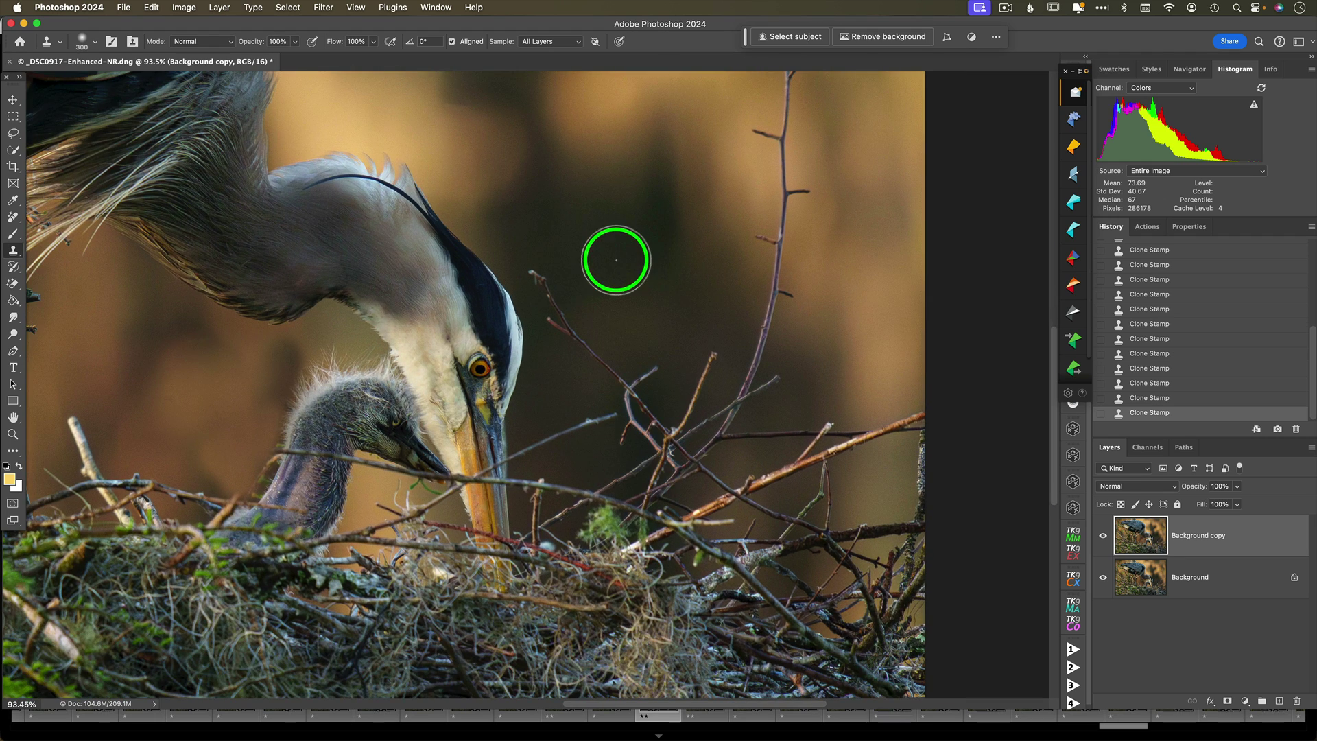
key(bracketleft)
key(bracketleft)
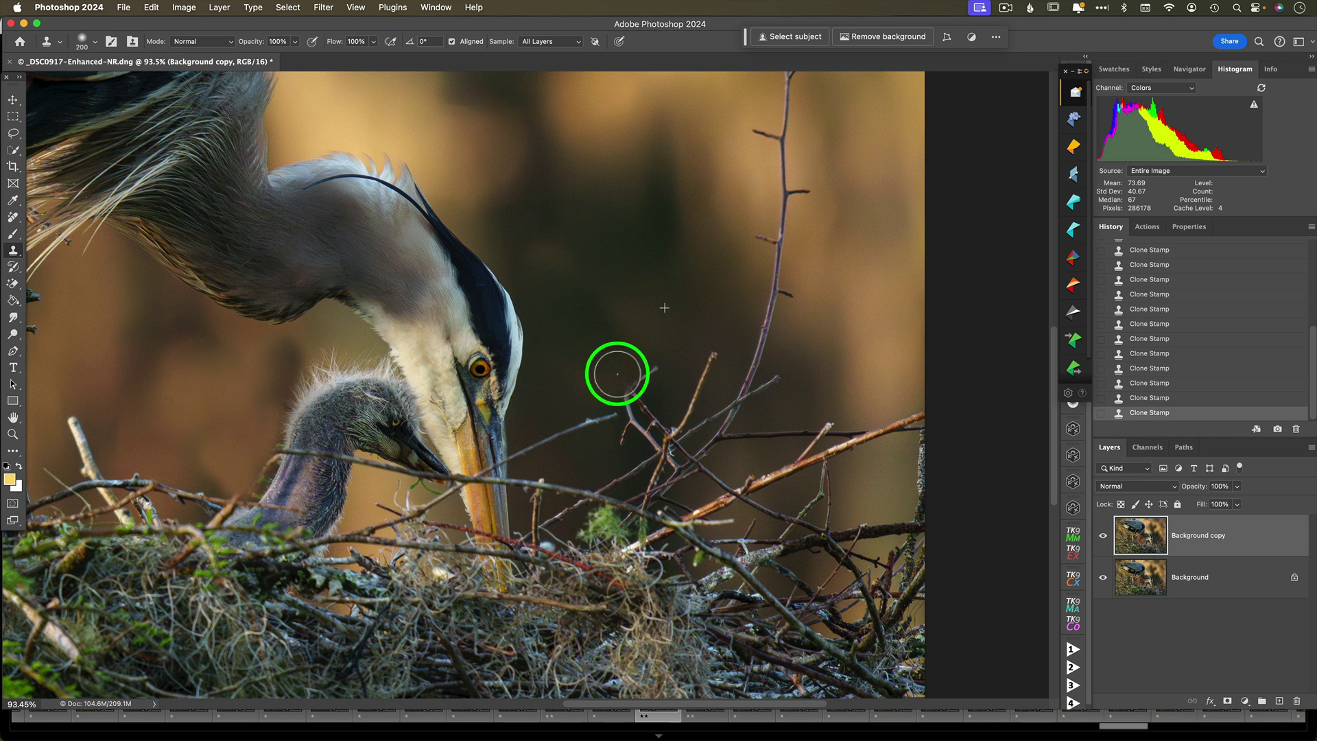
scroll(802, 275, up, 4)
scroll(803, 274, right, 2)
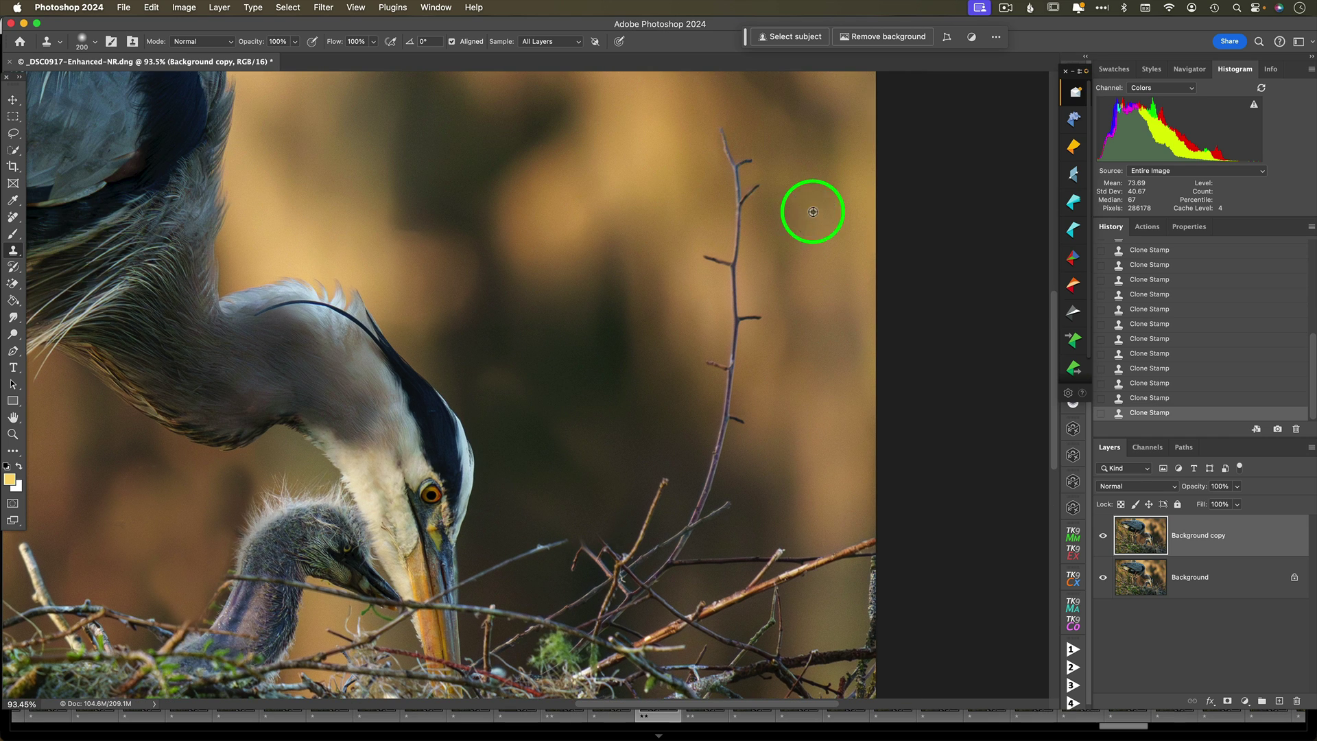
Step: Clone the thin branch and its remaining twigs out of the background
alt+click(812, 212)
mouse_move(735, 151)
mouse_down()
mouse_move(742, 234)
mouse_move(726, 273)
mouse_move(741, 332)
mouse_move(720, 446)
mouse_up()
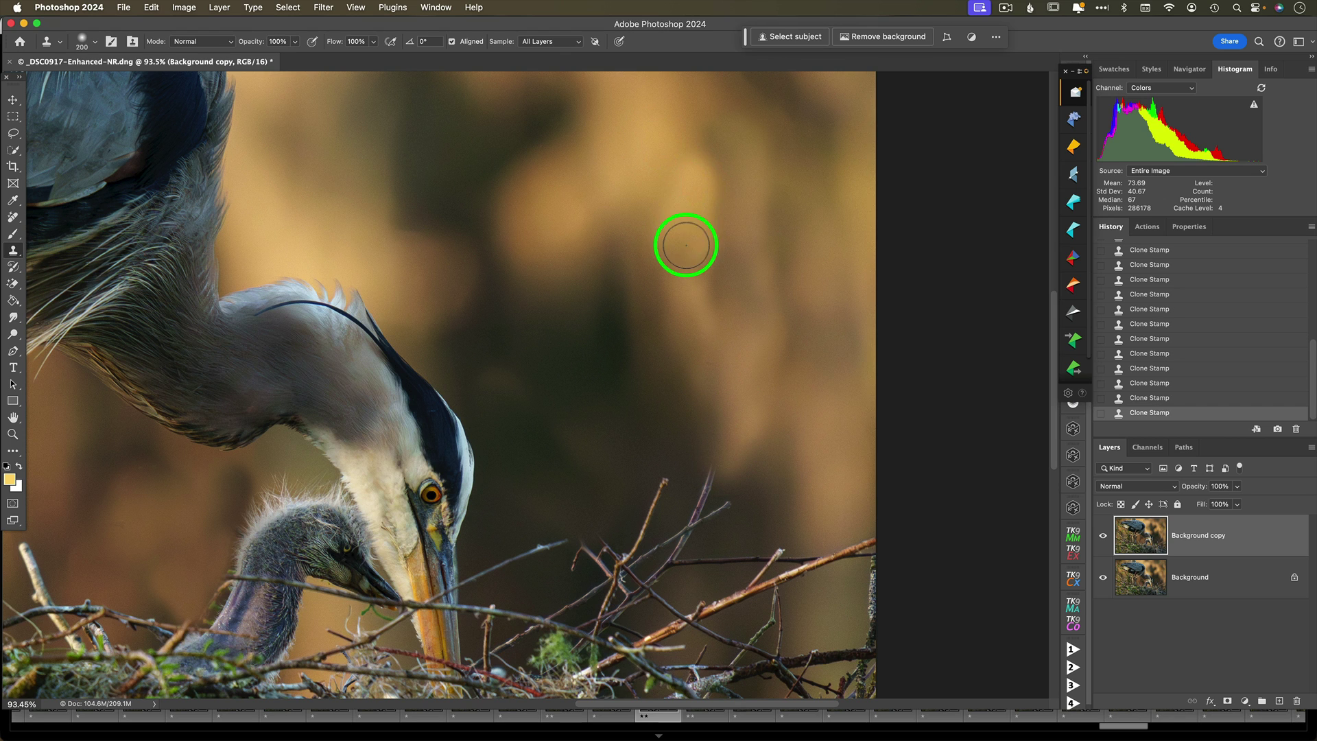
key(5)
alt+click(695, 278)
click(736, 283)
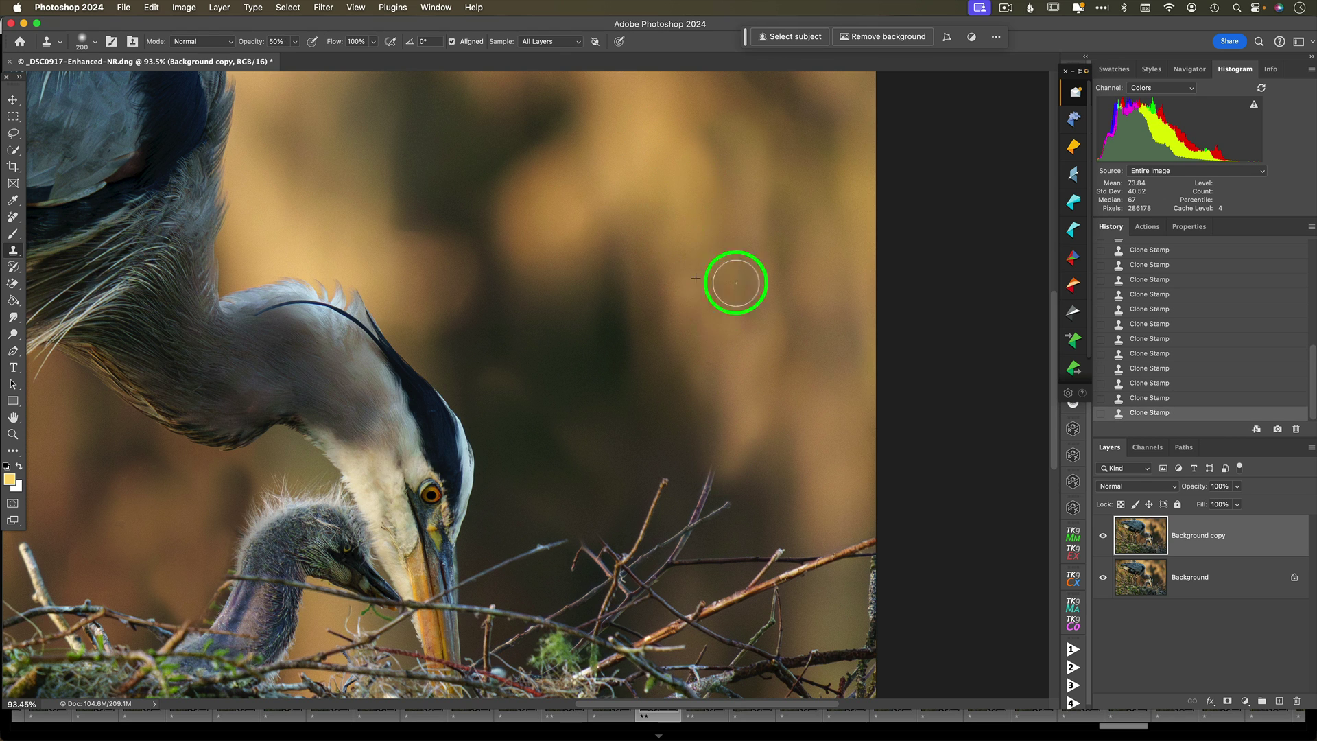
scroll(651, 295, down, 3)
alt+click(628, 328)
click(689, 388)
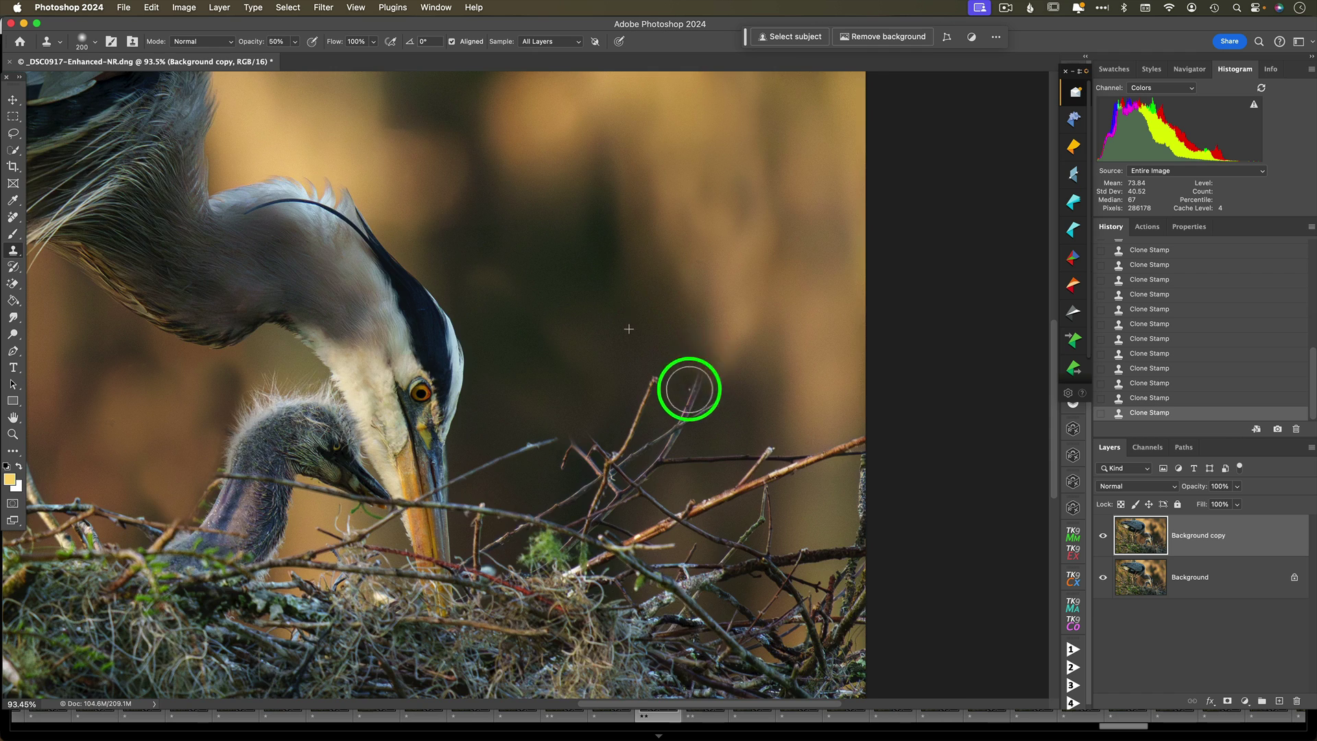
Step: Clone out the twig crossing the heron's beak with a 50 px brush at 50% opacity
key(0)
key([)
key([)
key([)
key([)
key([)
key([)
scroll(353, 608, up, 5)
drag(538, 441, 524, 343)
right_click(537, 389)
key(Escape)
key(ctrl+z)
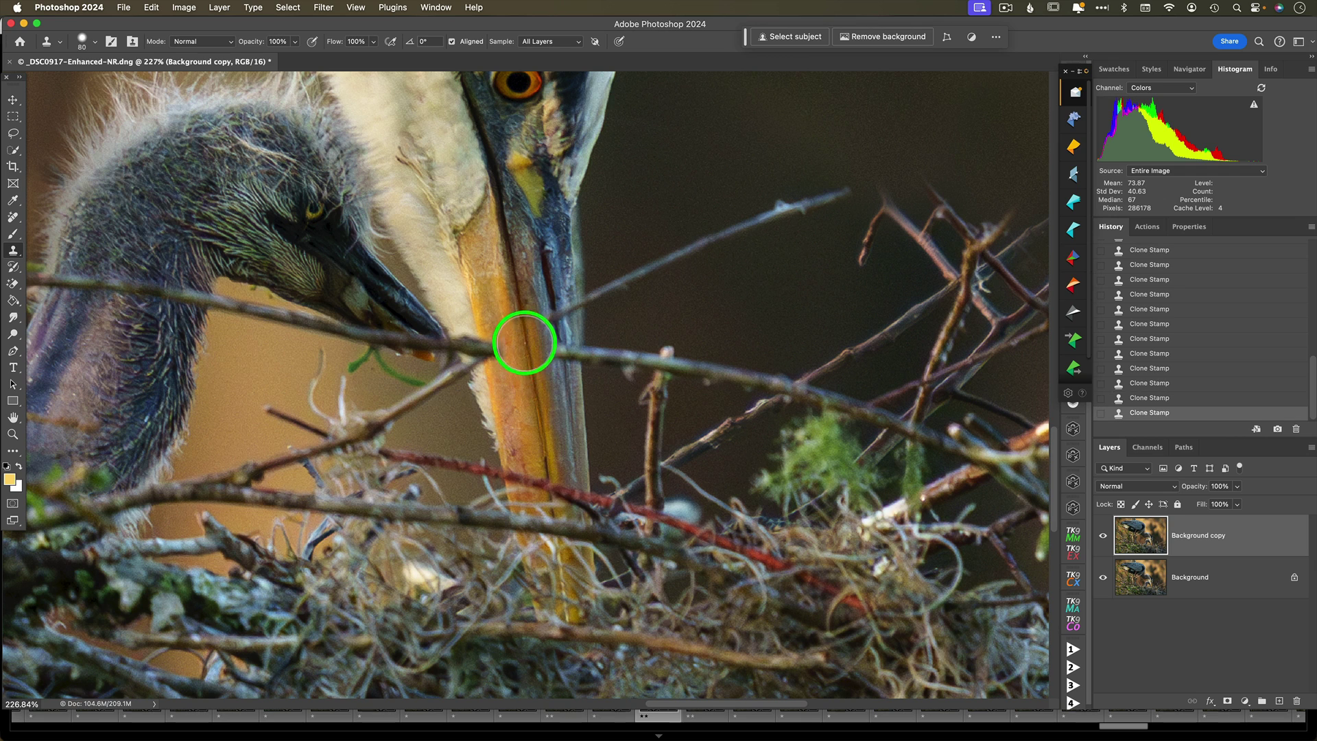
key(bracketleft)
key(bracketleft)
key(bracketleft)
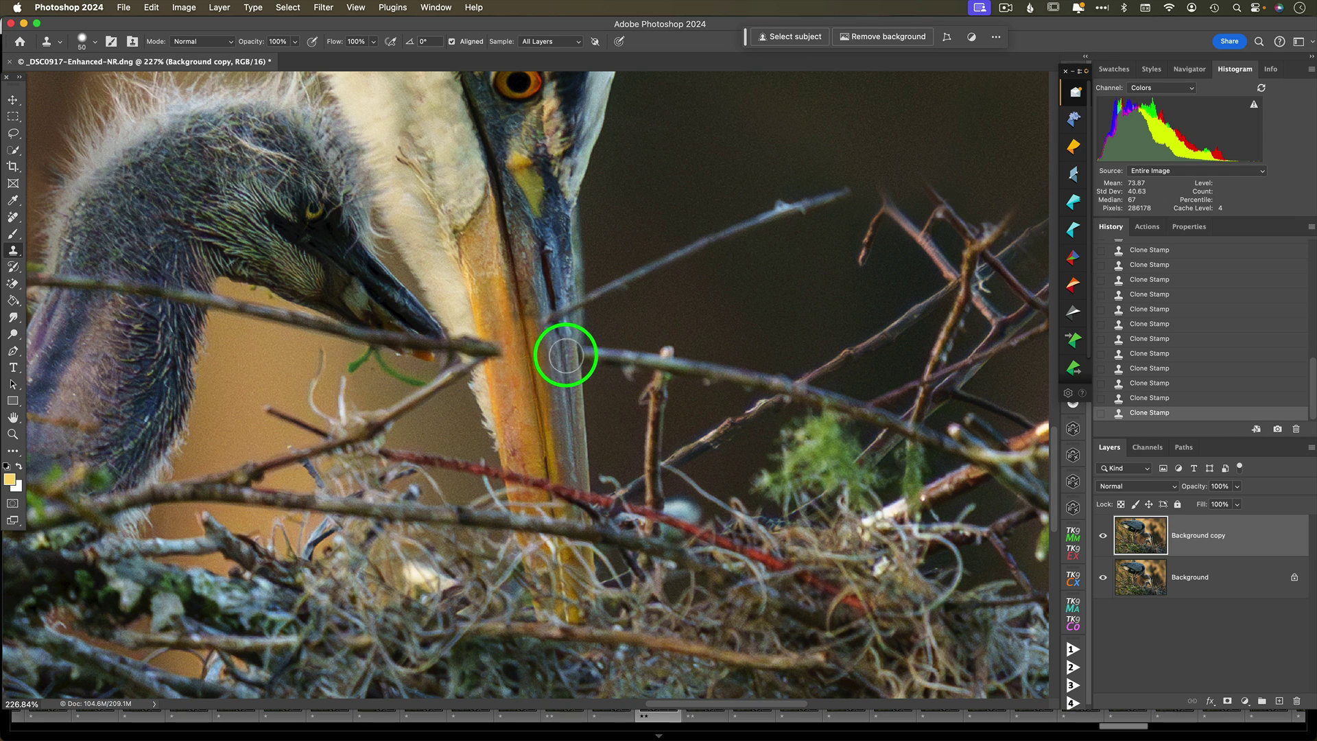
drag(585, 354, 548, 284)
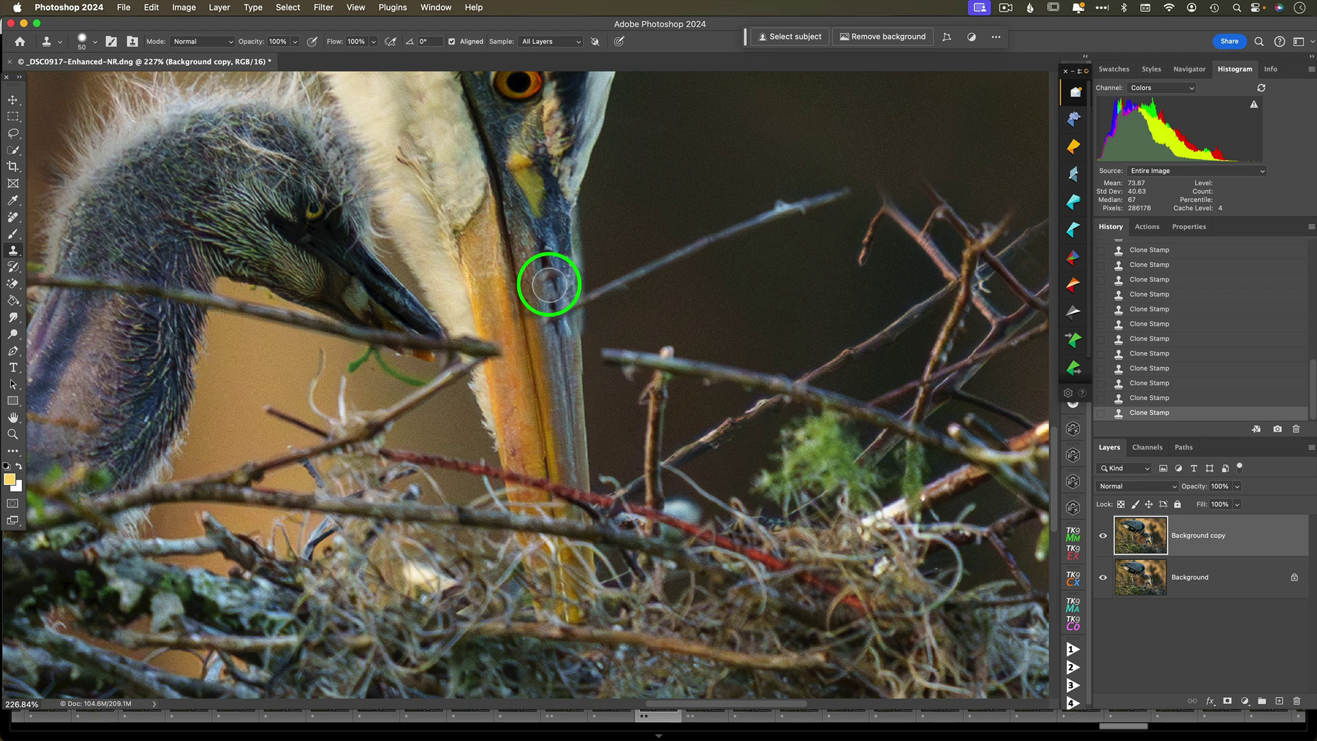
key(5)
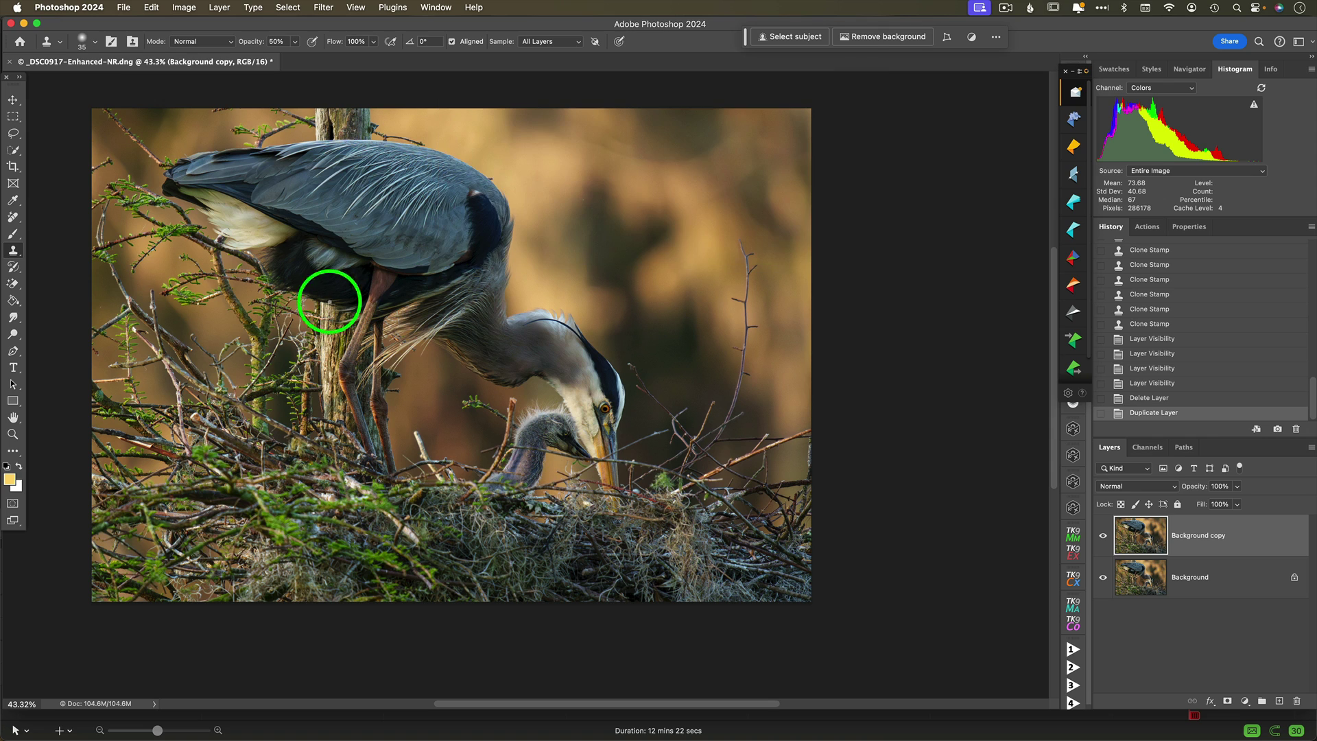
Step: With the Lasso tool, start tracing around the green sprig left of the chick's head
click(15, 134)
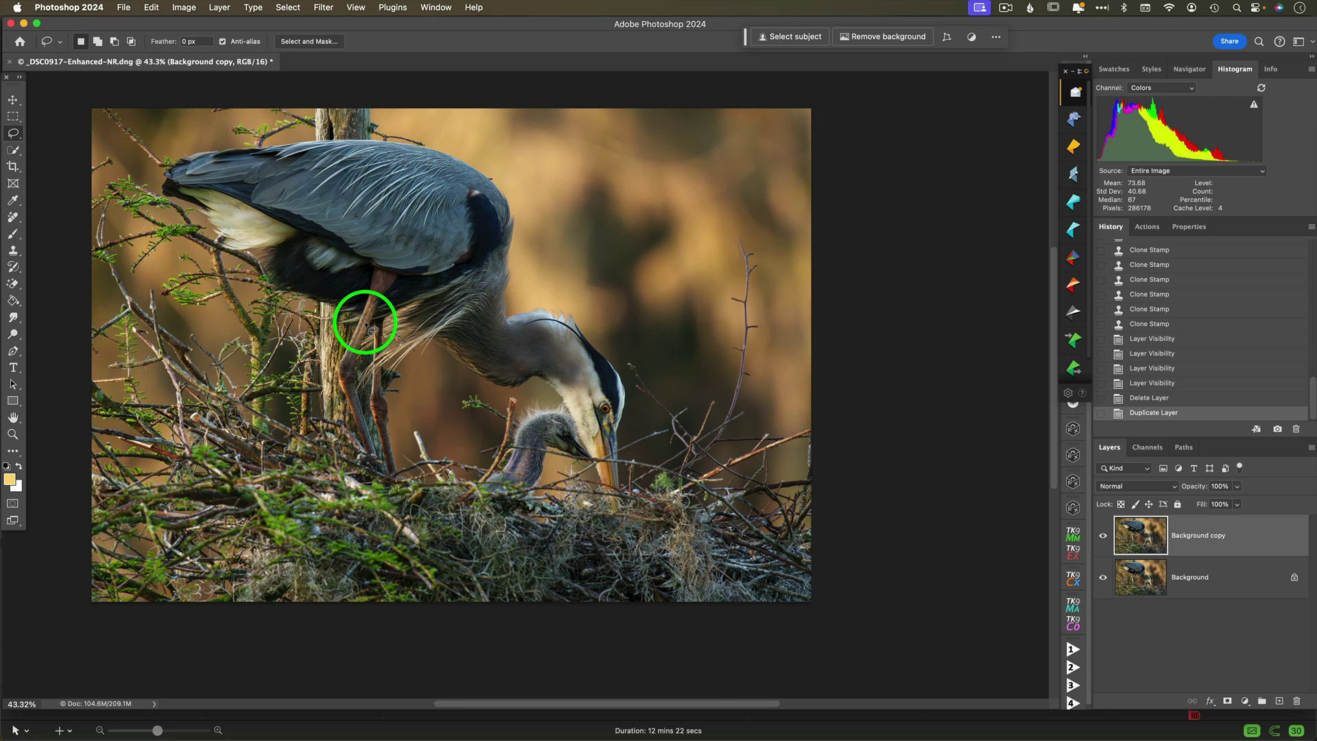
scroll(365, 322, up, 5)
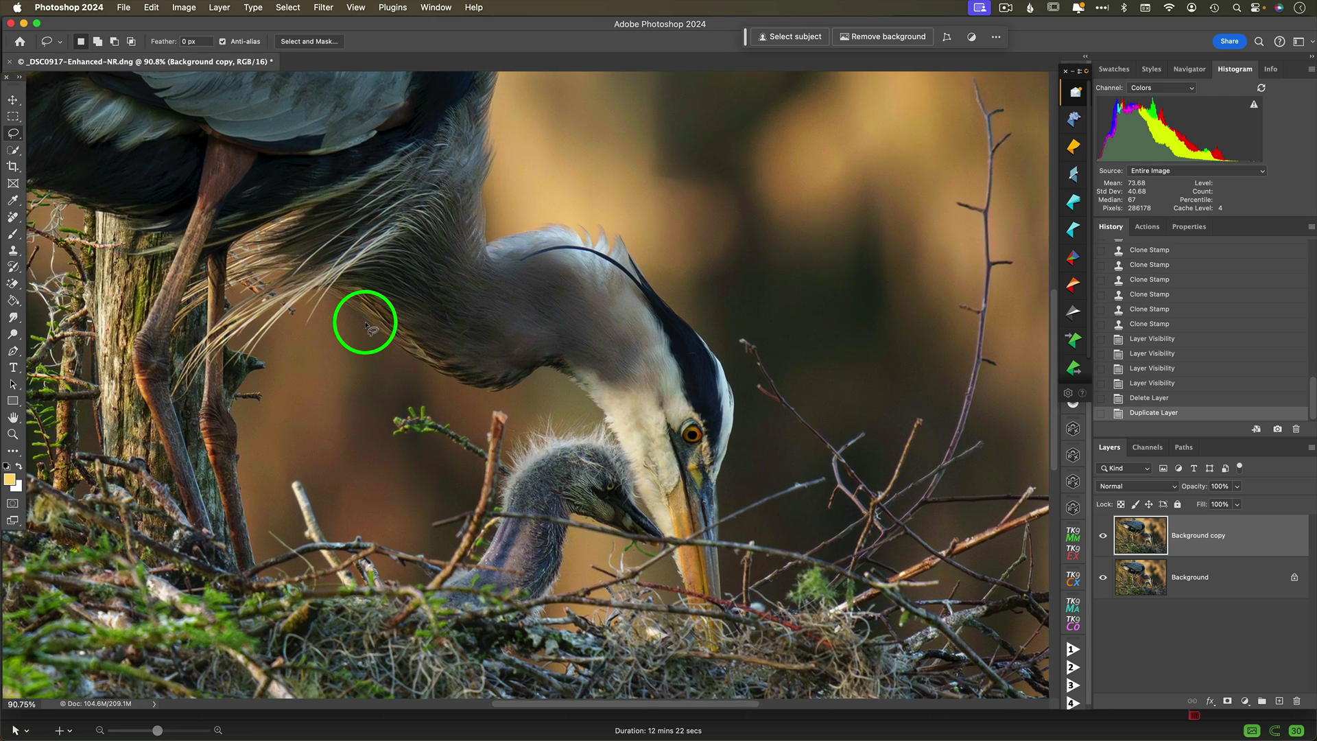
scroll(366, 322, down, 1)
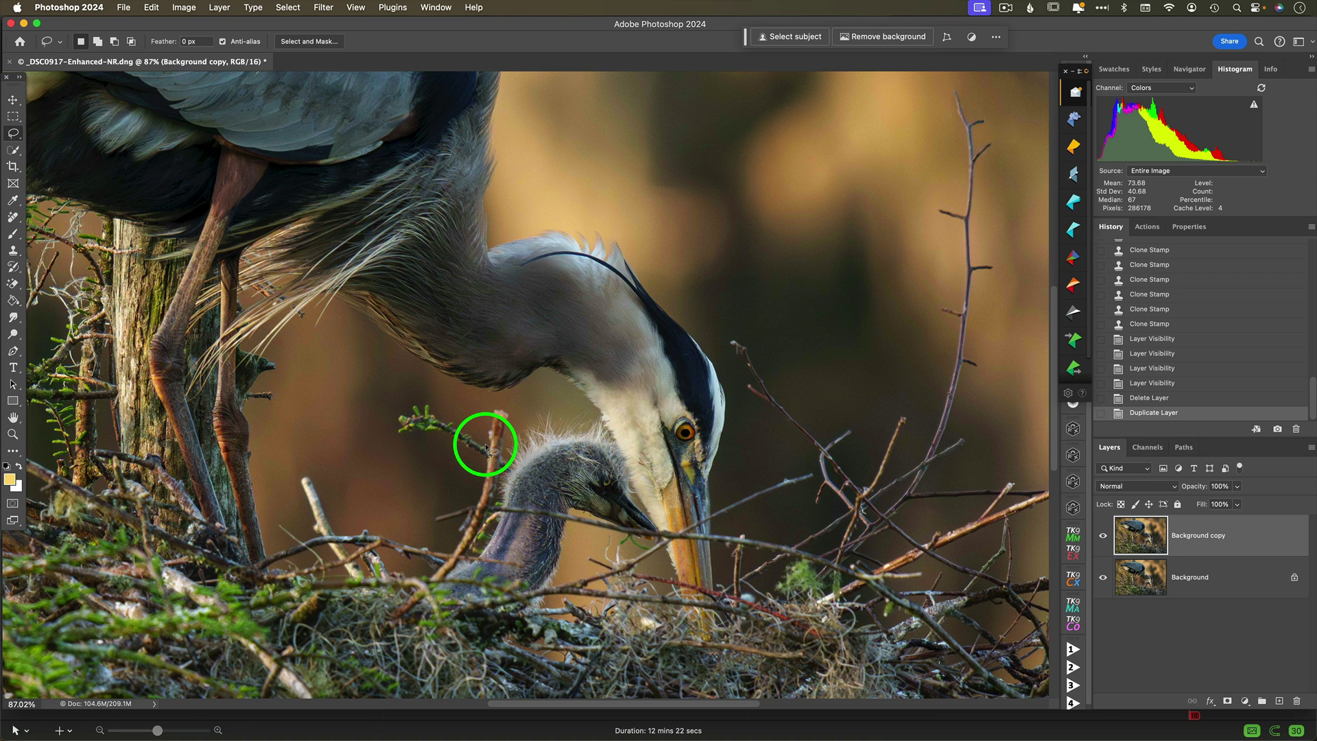
mouse_move(485, 445)
mouse_down()
mouse_move(432, 399)
mouse_move(395, 404)
mouse_move(386, 428)
mouse_move(402, 447)
mouse_move(471, 460)
mouse_up()
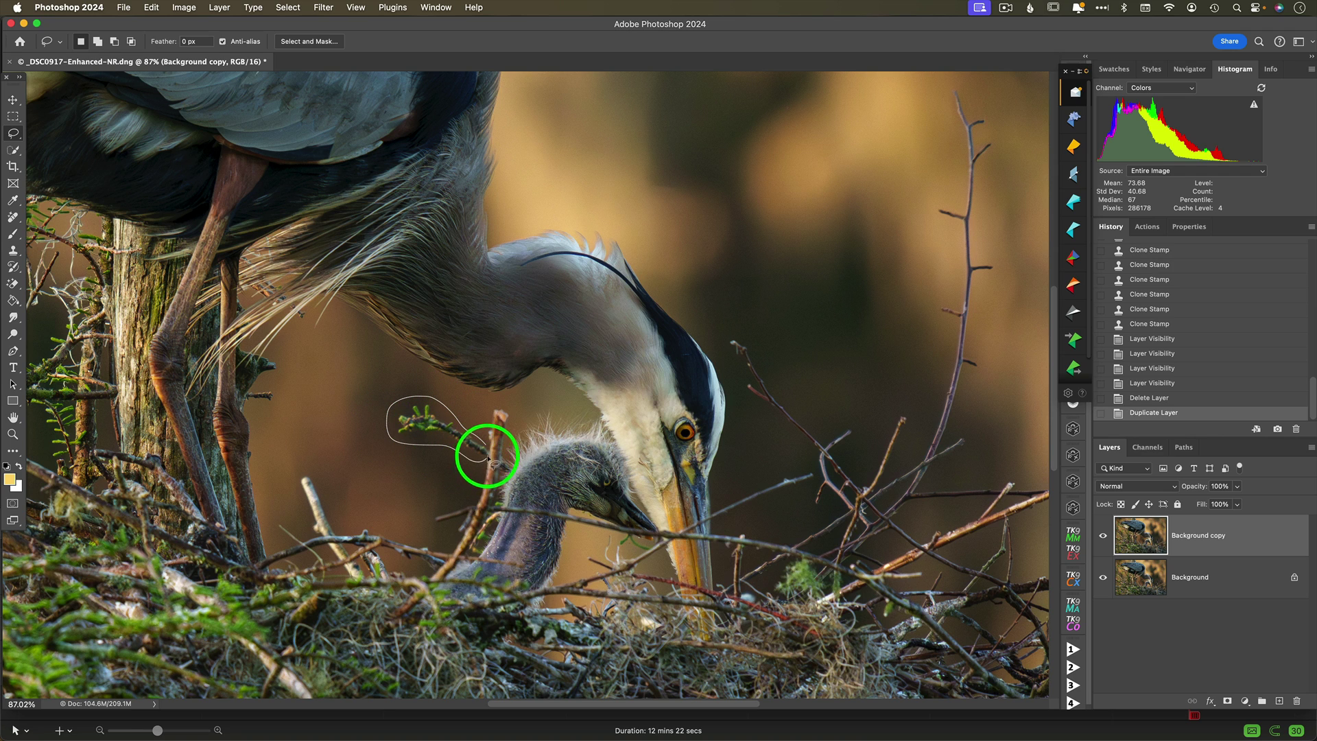
Step: Close the lasso around the sprig and run Generative Fill with an empty prompt
drag(489, 447, 488, 451)
click(793, 36)
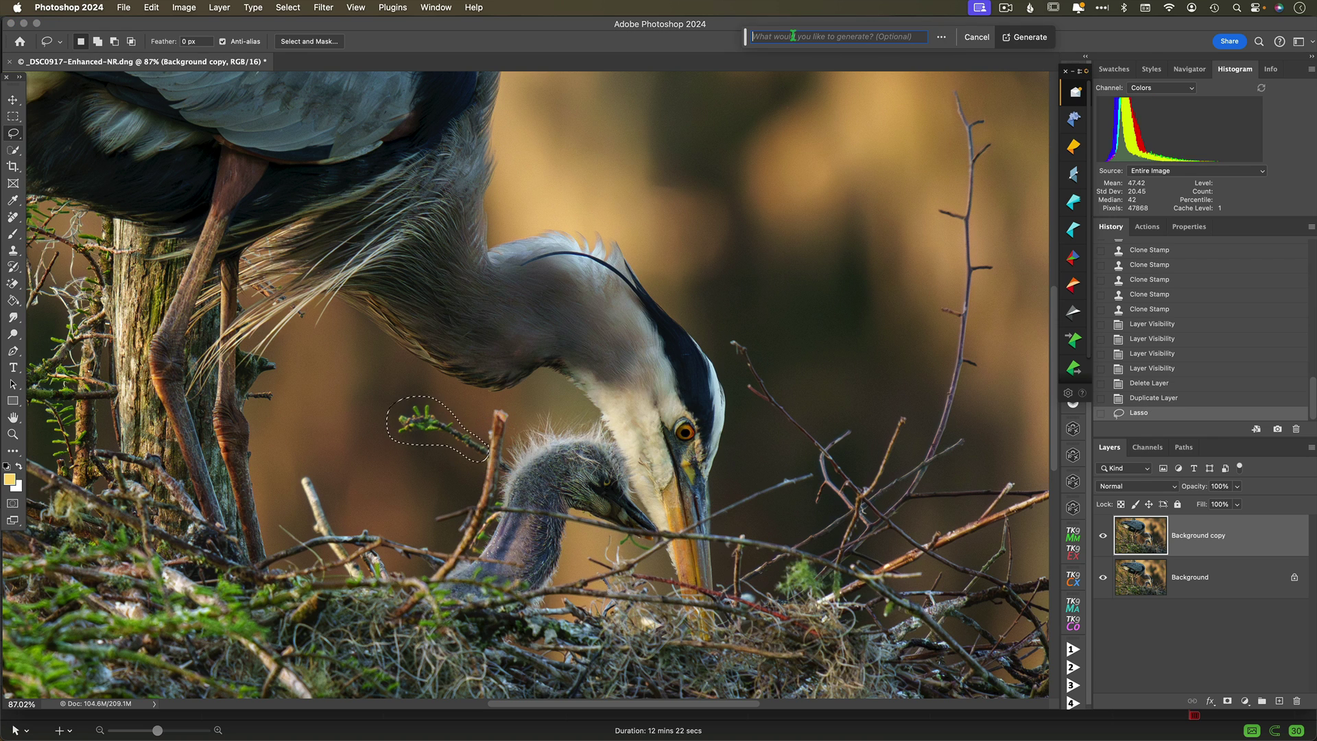
click(442, 7)
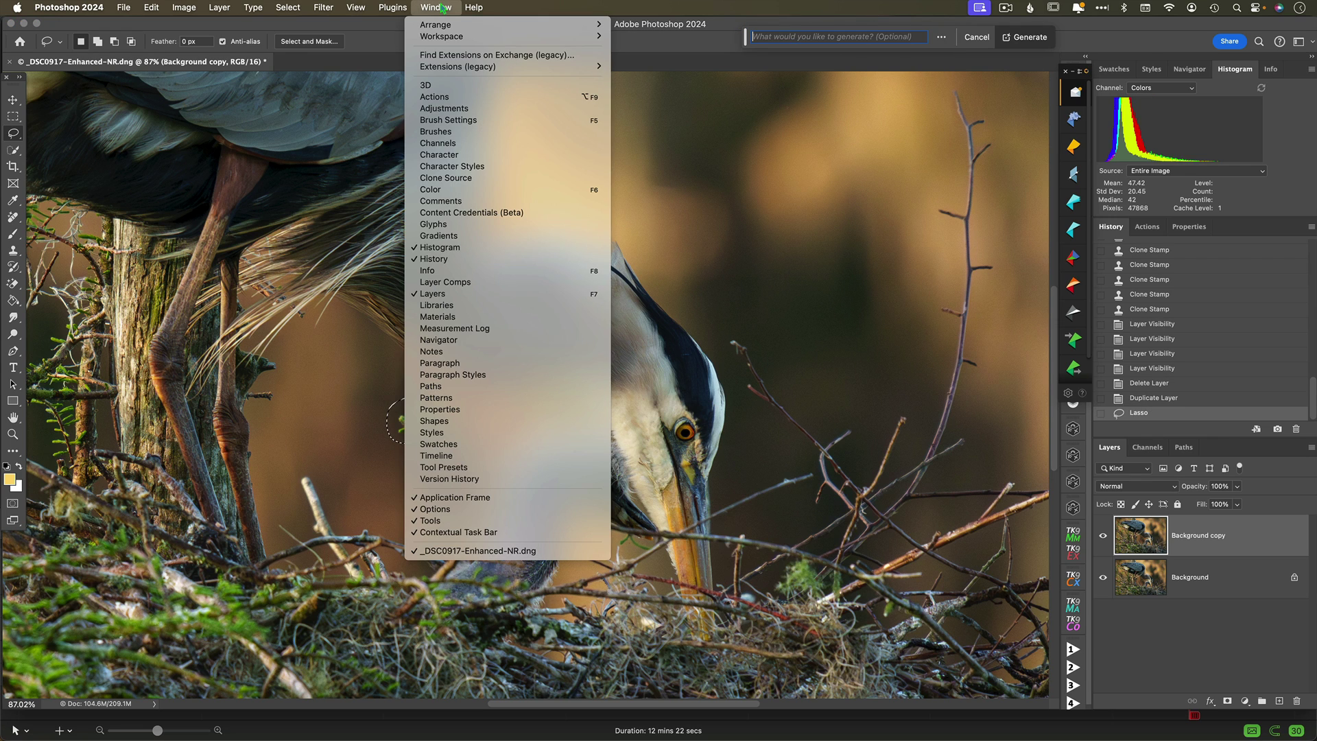
click(473, 534)
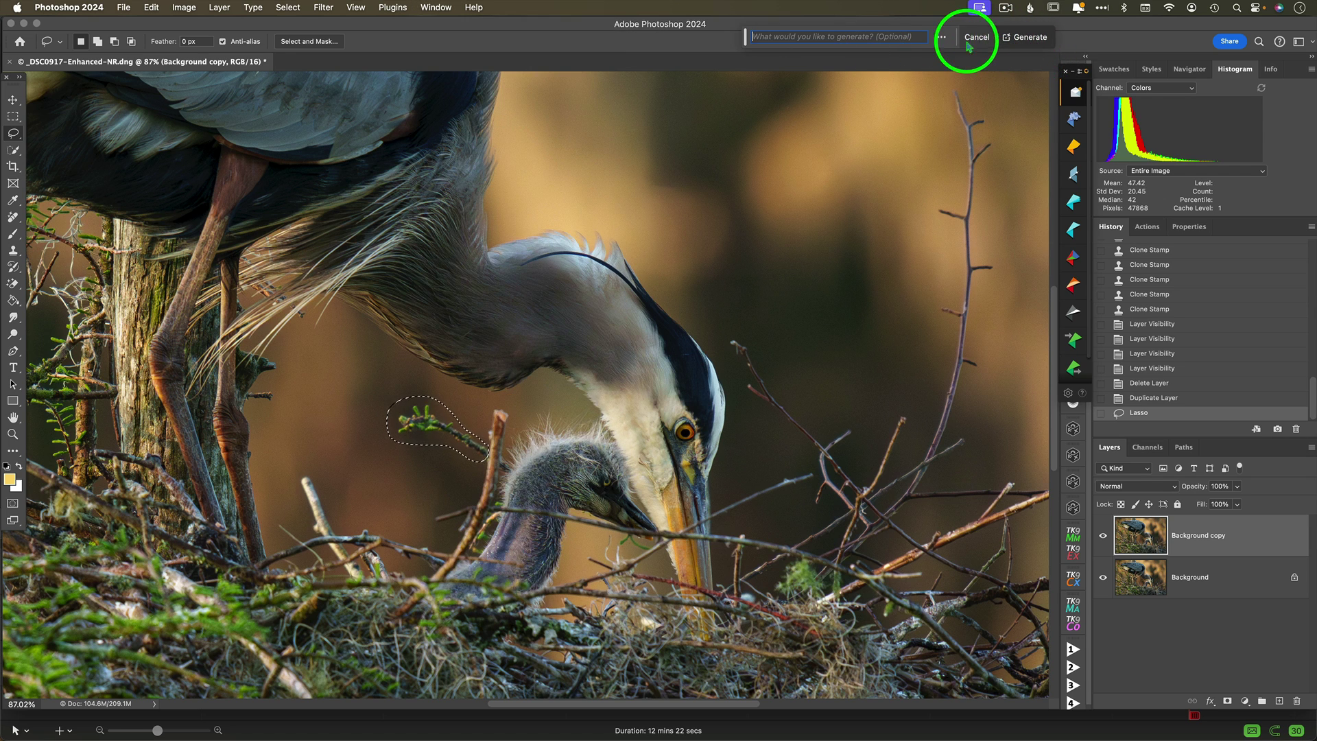
click(943, 38)
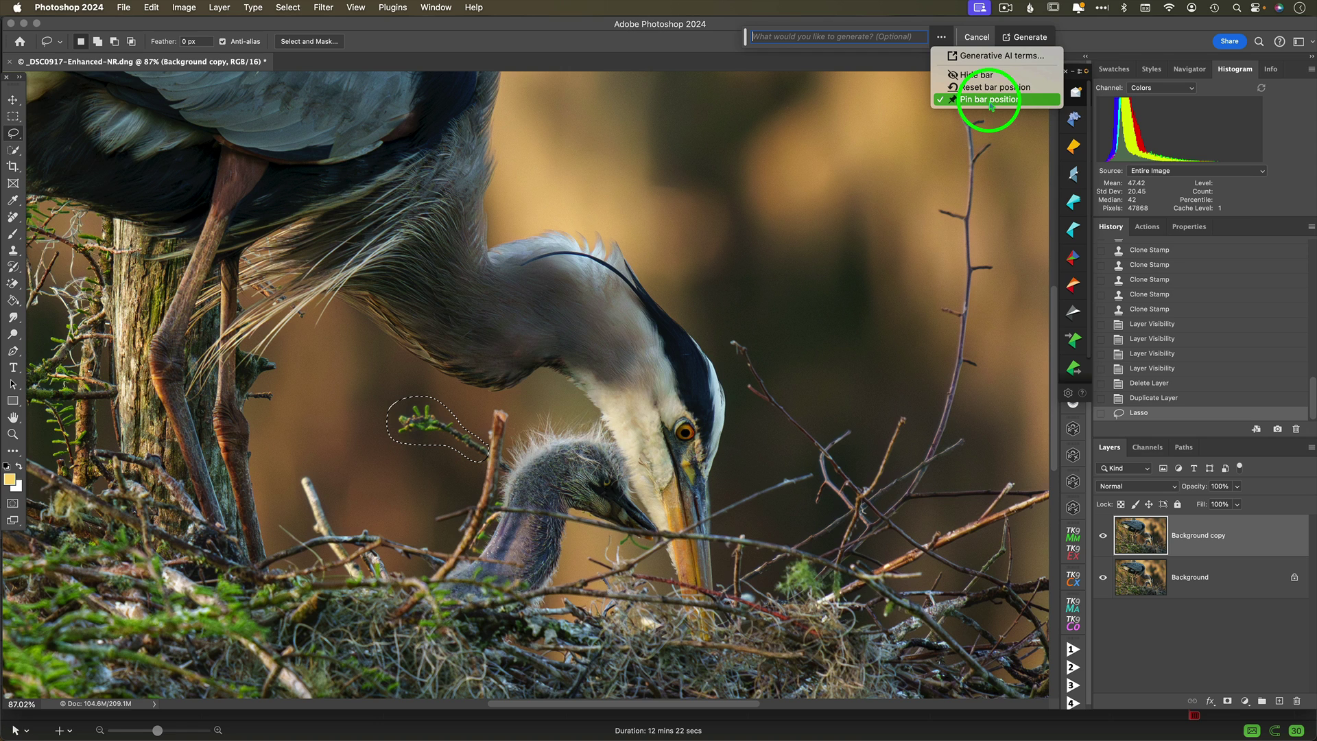
click(944, 39)
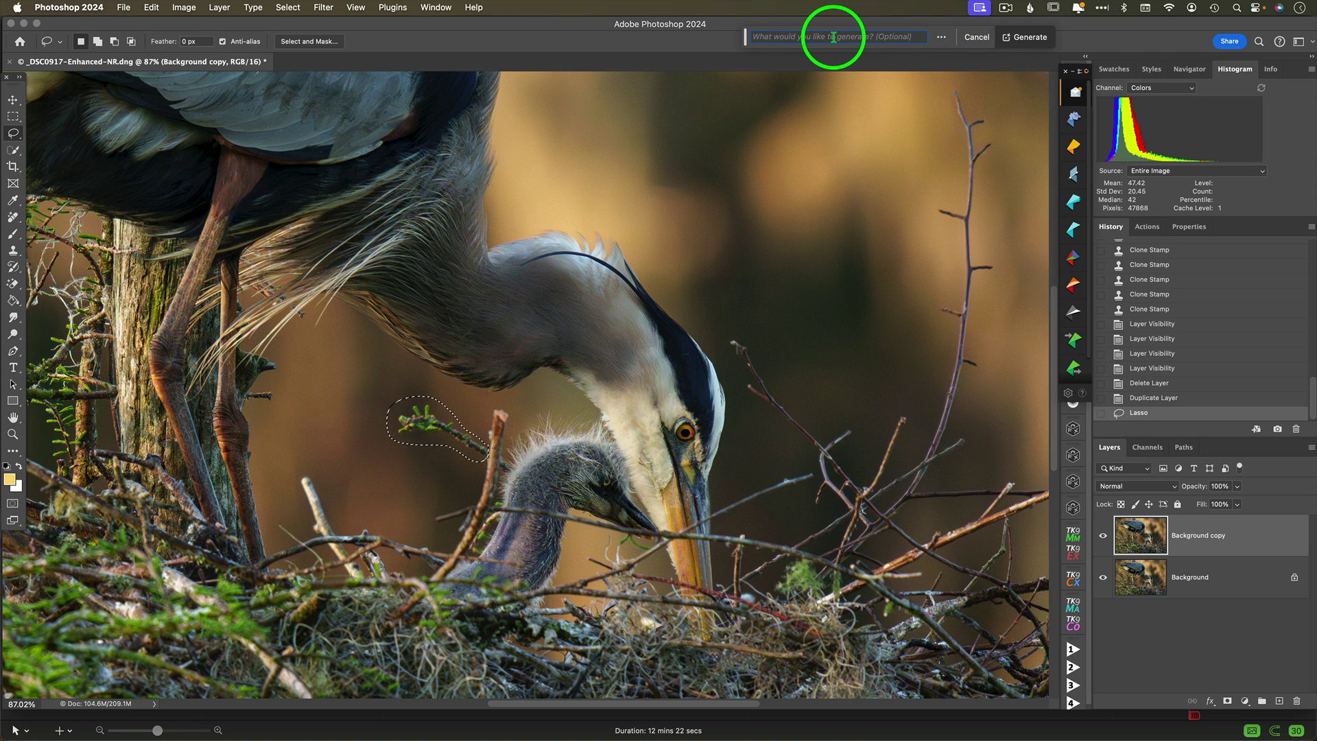
click(1025, 39)
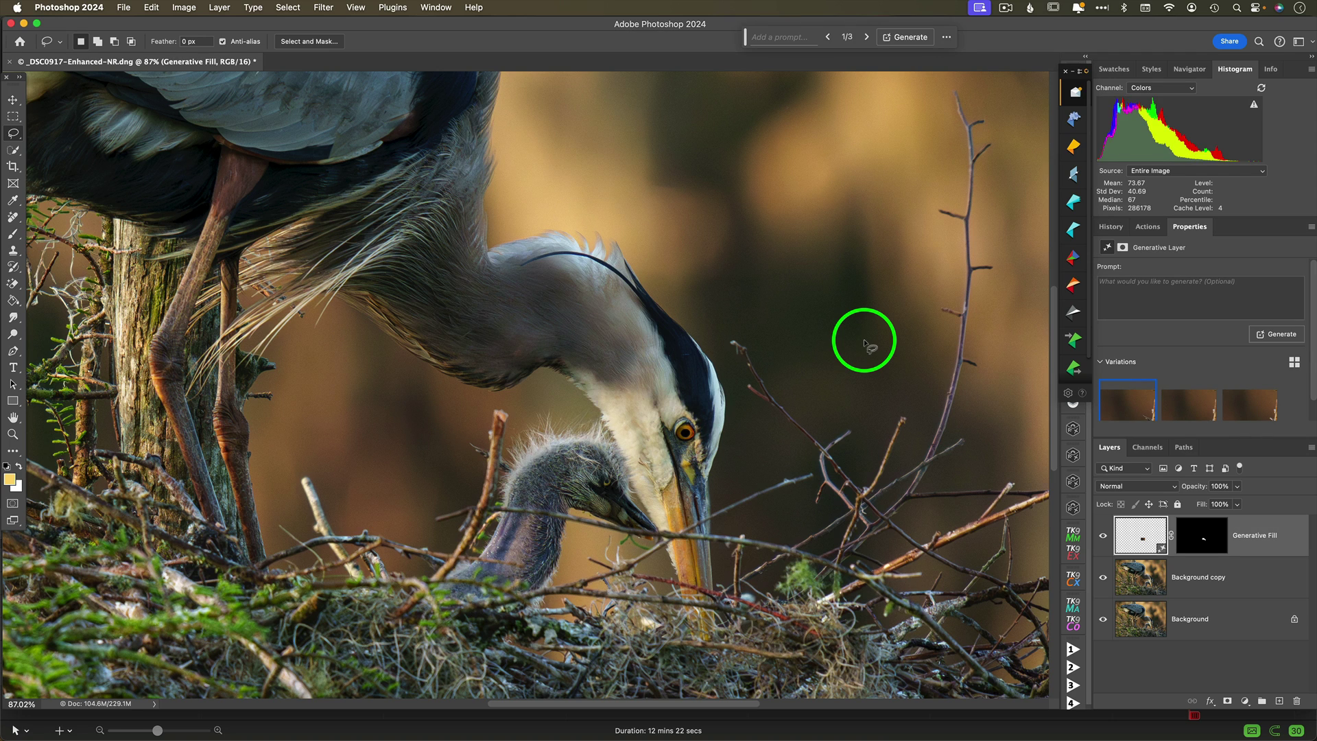
Step: Delete the third and second Generative Fill variations, keeping only the first
scroll(1233, 392, down, 1)
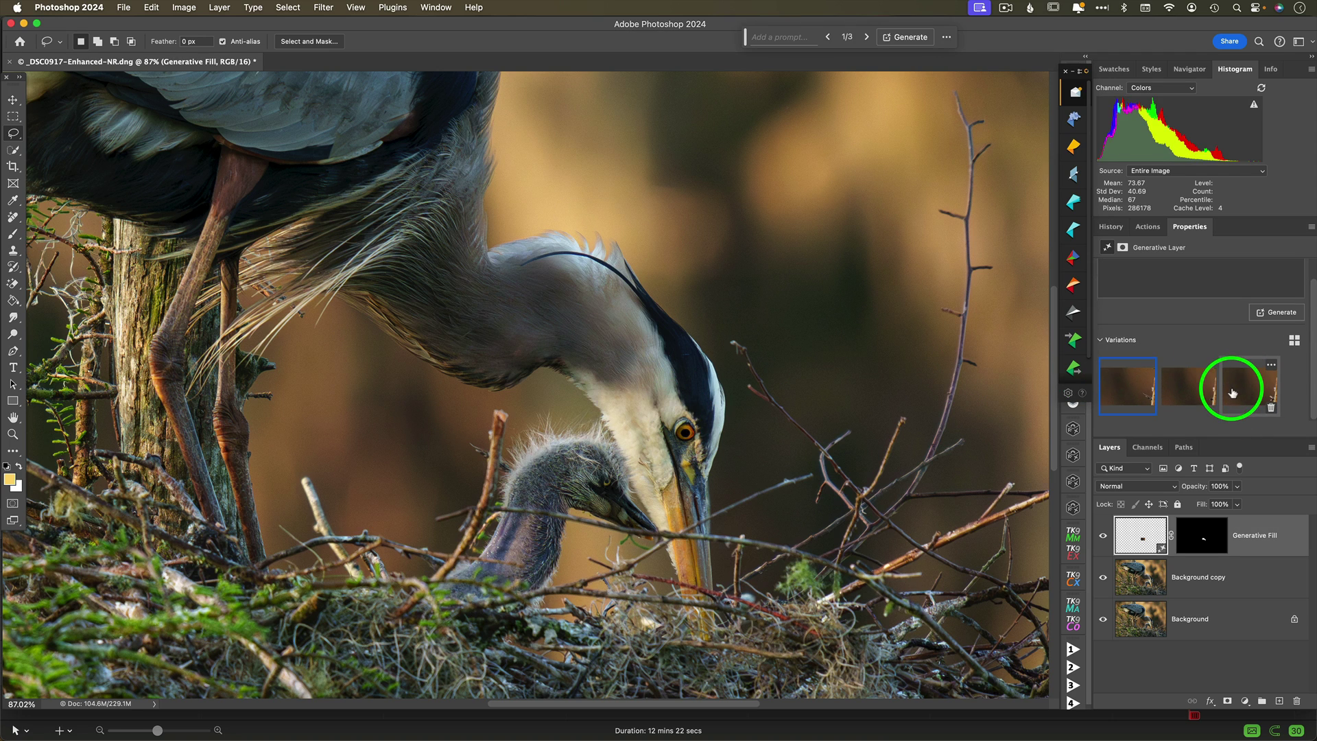
click(1270, 407)
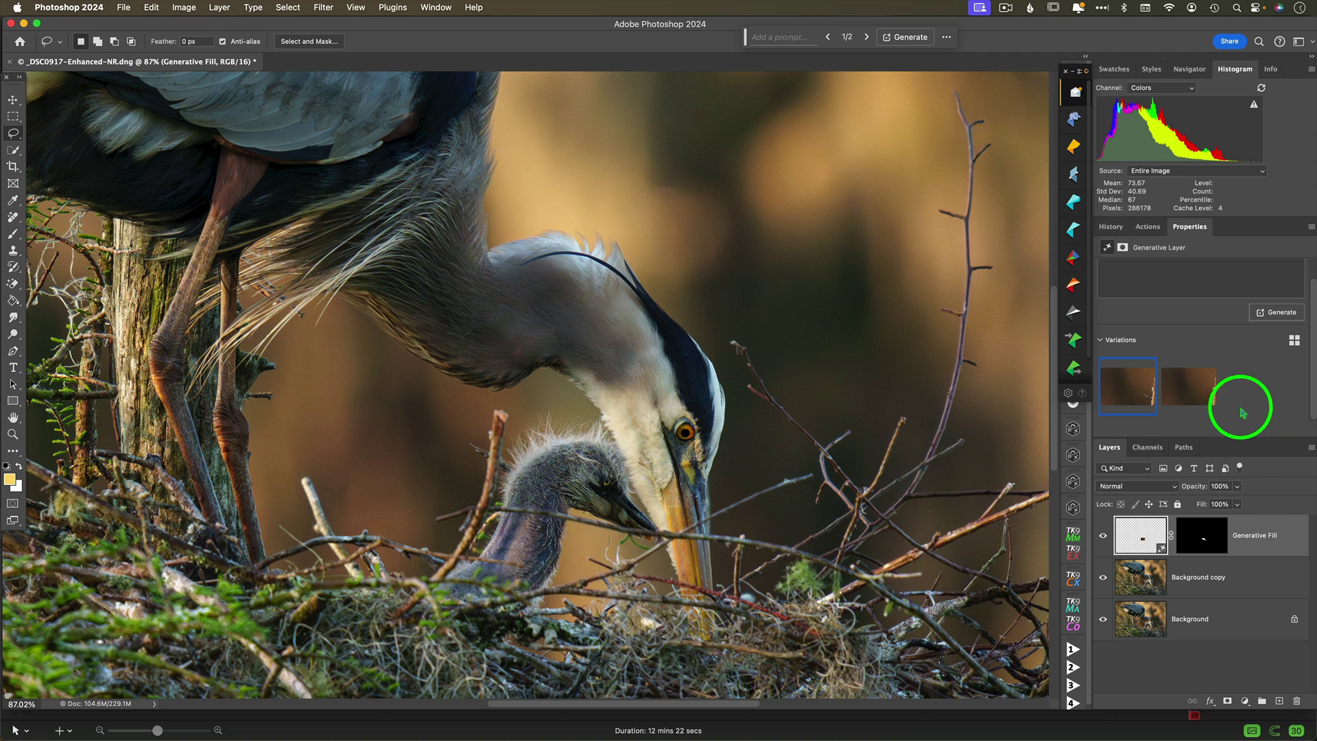
click(1210, 410)
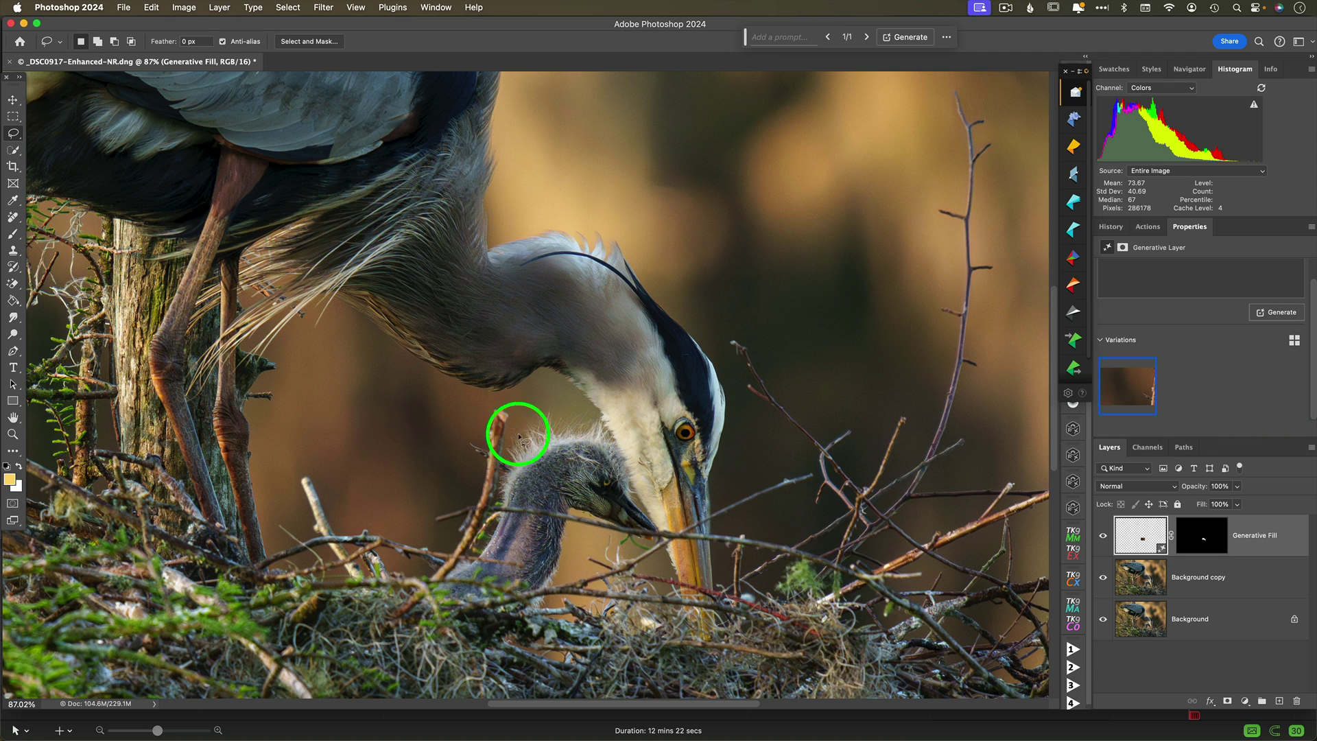
Step: Select the twigs between the heron's neck and chick, generate a fill, and pick the third variation
mouse_move(512, 407)
mouse_down()
mouse_move(439, 509)
mouse_move(450, 549)
mouse_move(476, 547)
mouse_move(494, 524)
mouse_move(519, 443)
mouse_move(519, 399)
mouse_move(491, 411)
mouse_up()
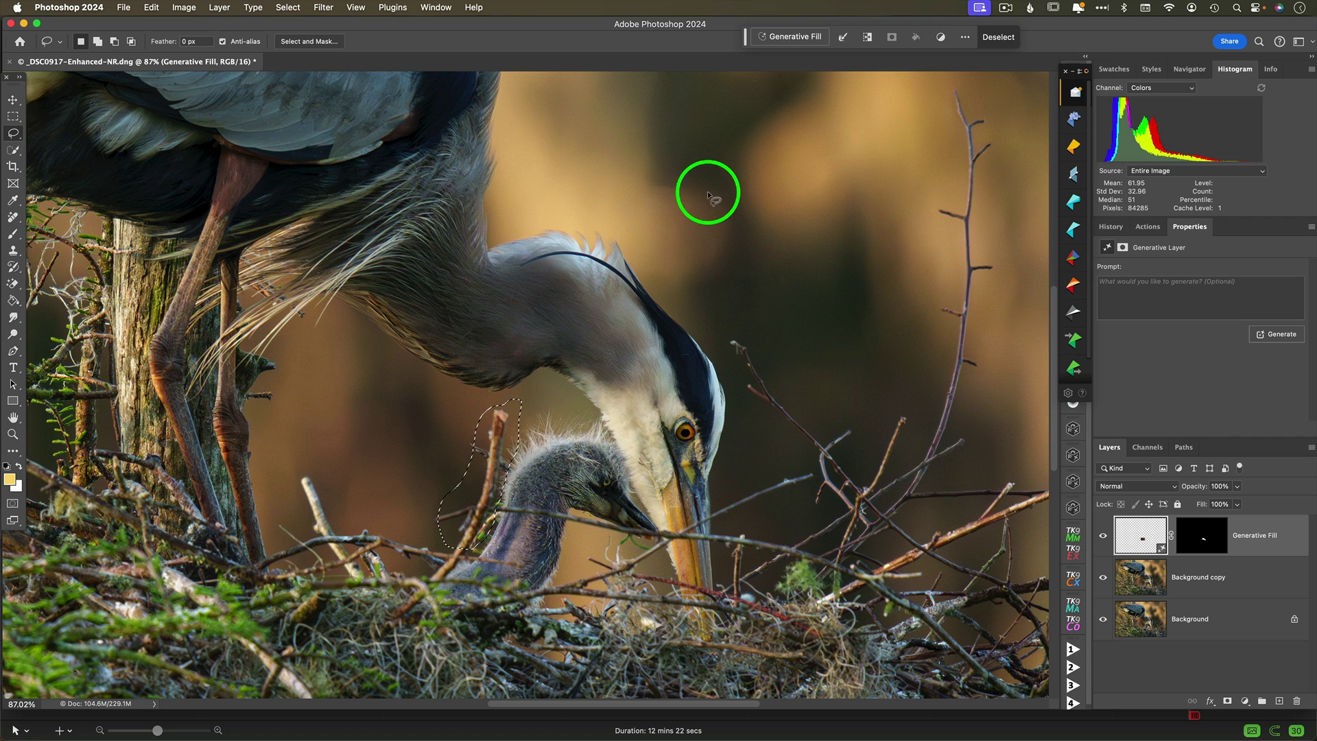
click(793, 36)
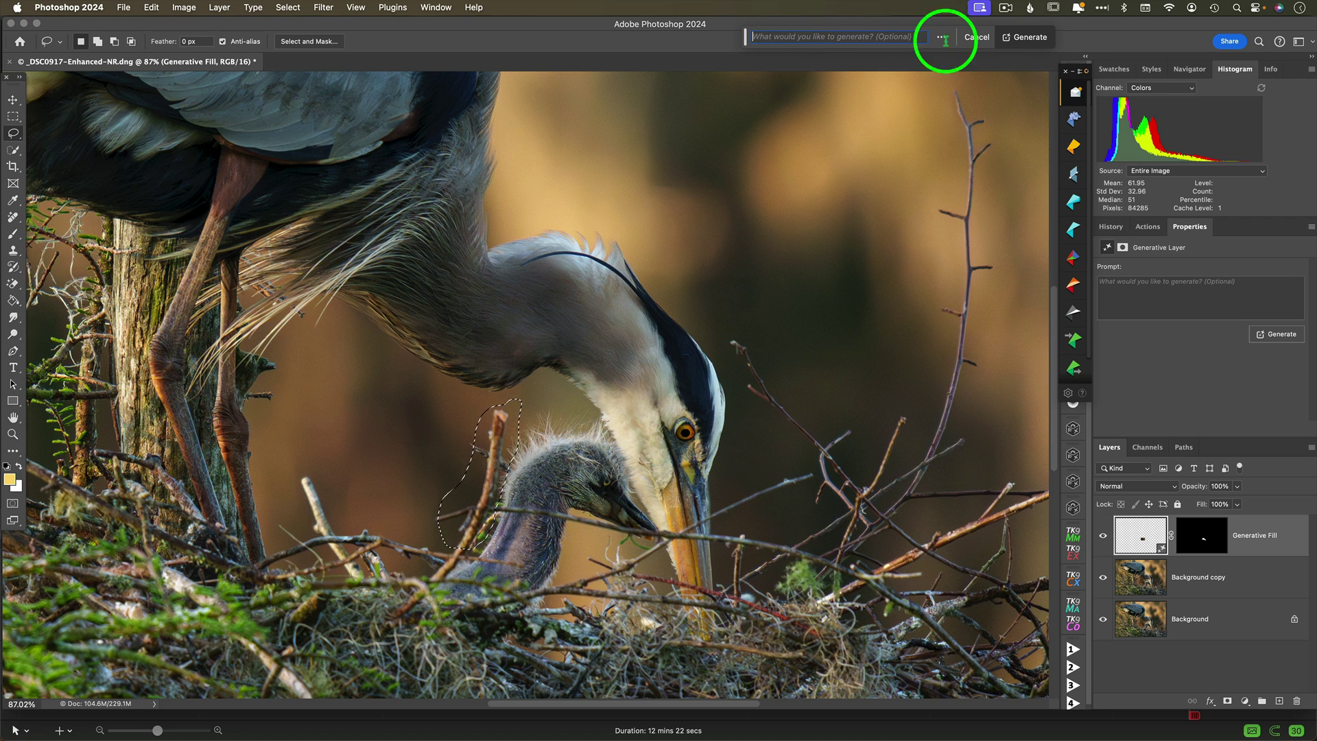
click(1025, 37)
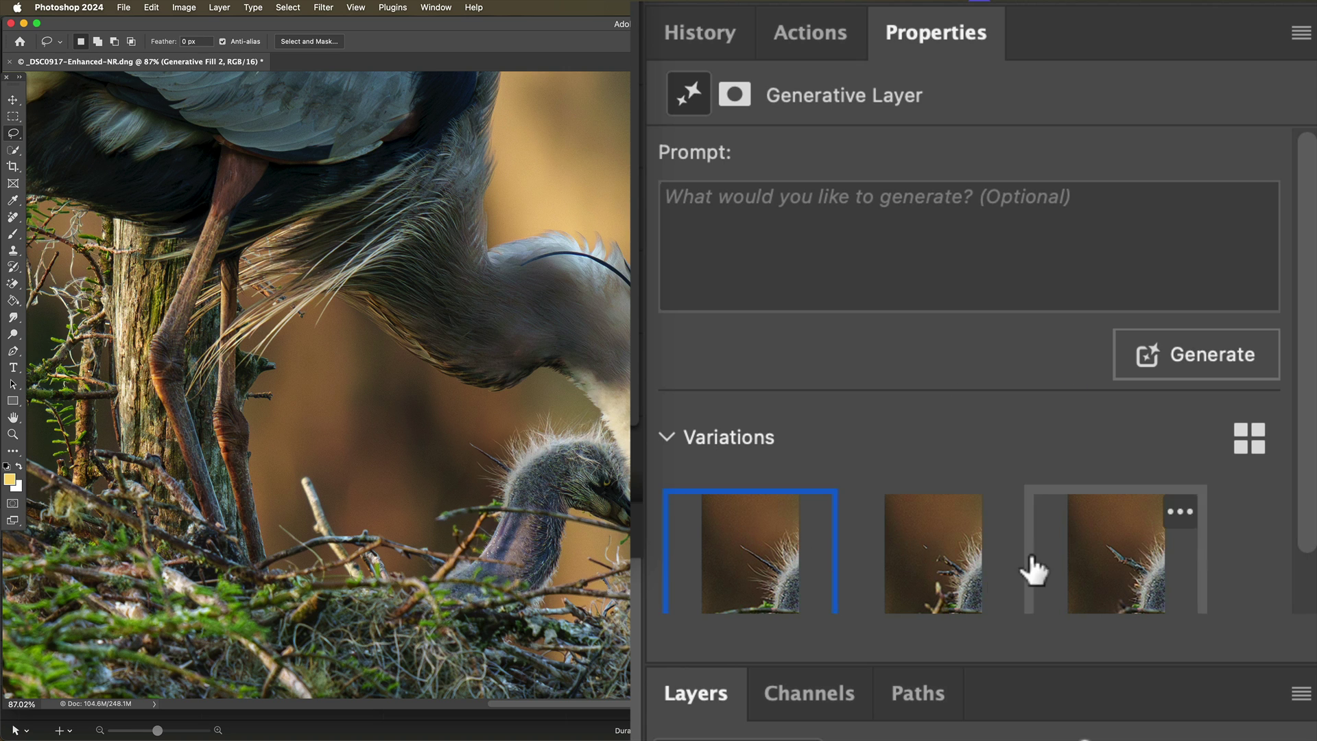
click(962, 583)
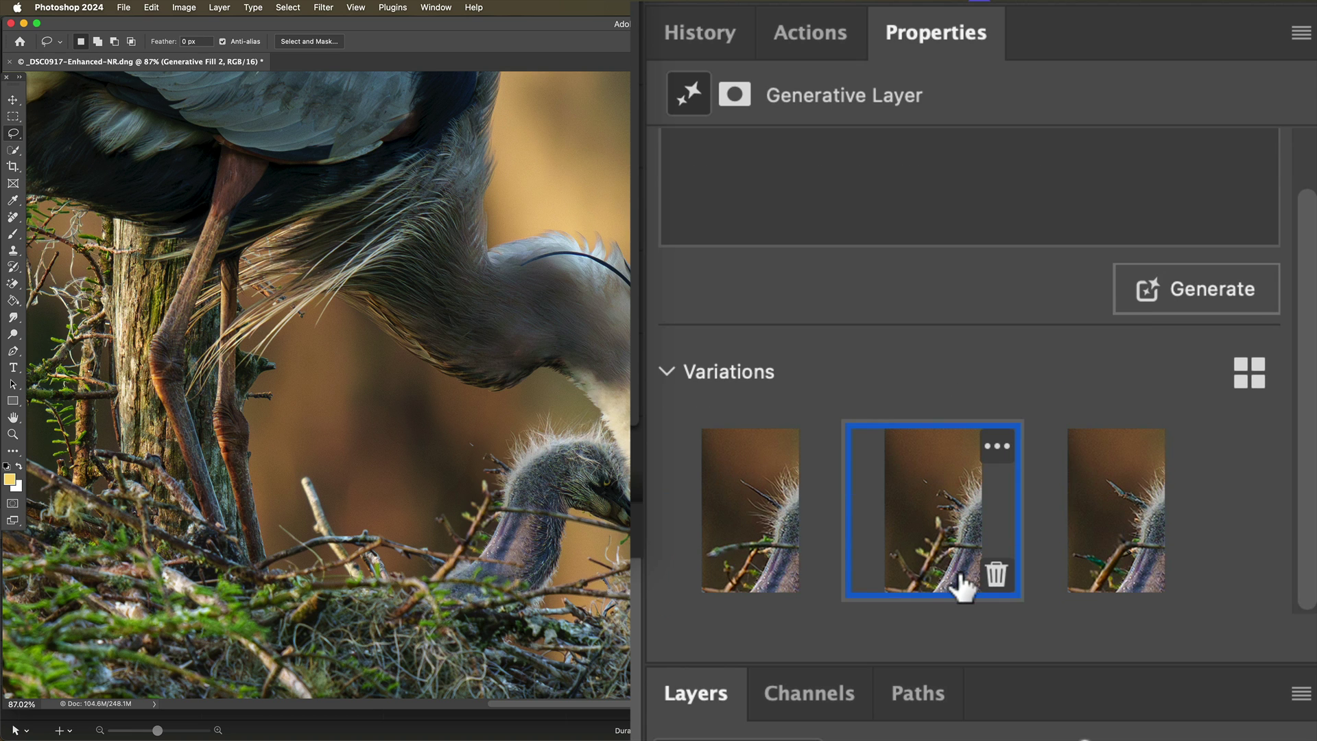
click(1111, 500)
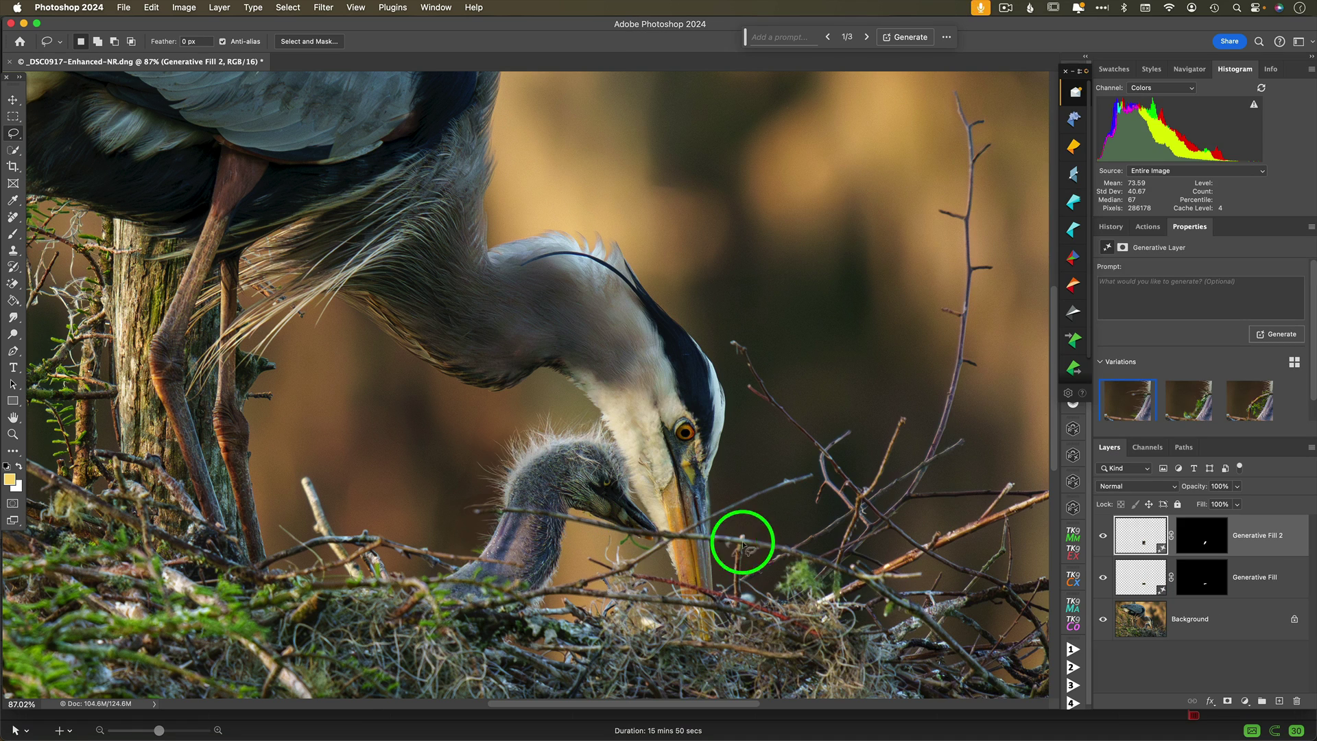
Step: Generative Fill the twig at the chick's beak, compare variations, and generate a fresh set
mouse_move(795, 545)
mouse_down()
mouse_move(569, 511)
mouse_move(532, 526)
mouse_move(741, 550)
mouse_move(788, 541)
mouse_up()
click(809, 41)
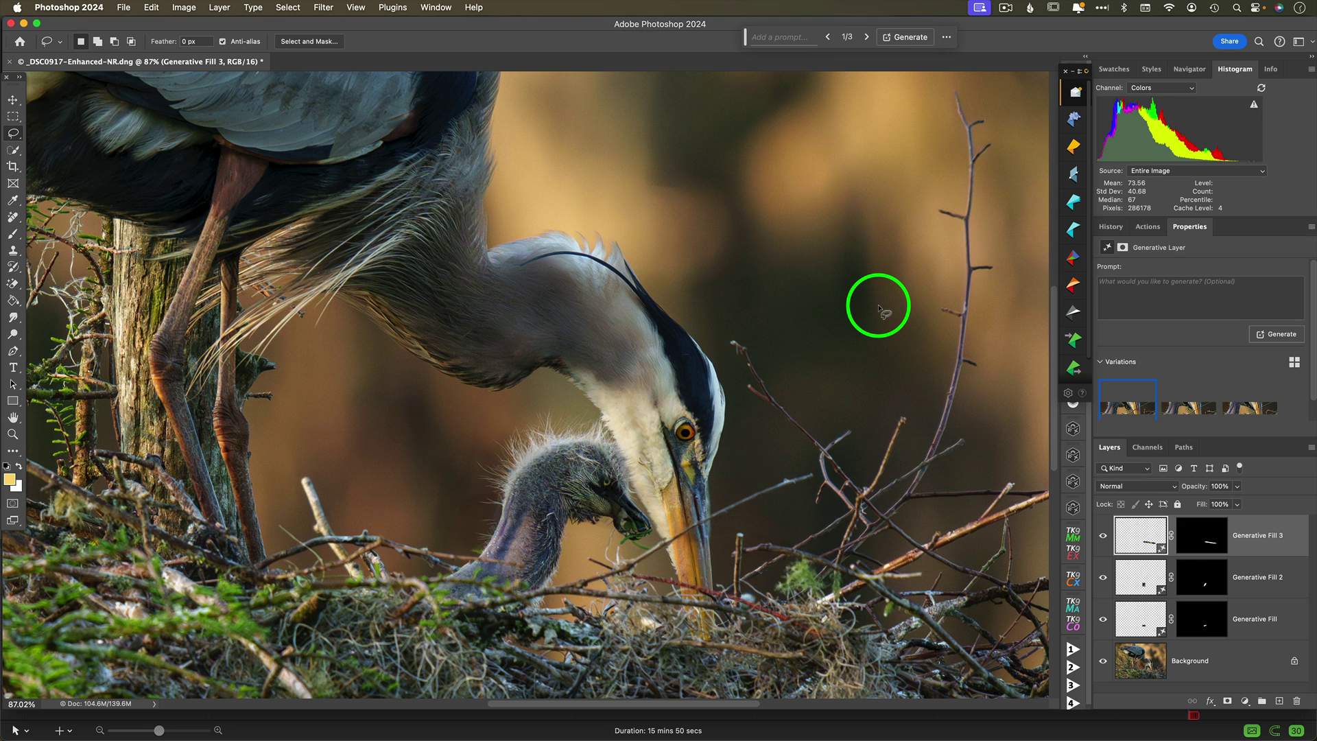
click(1266, 390)
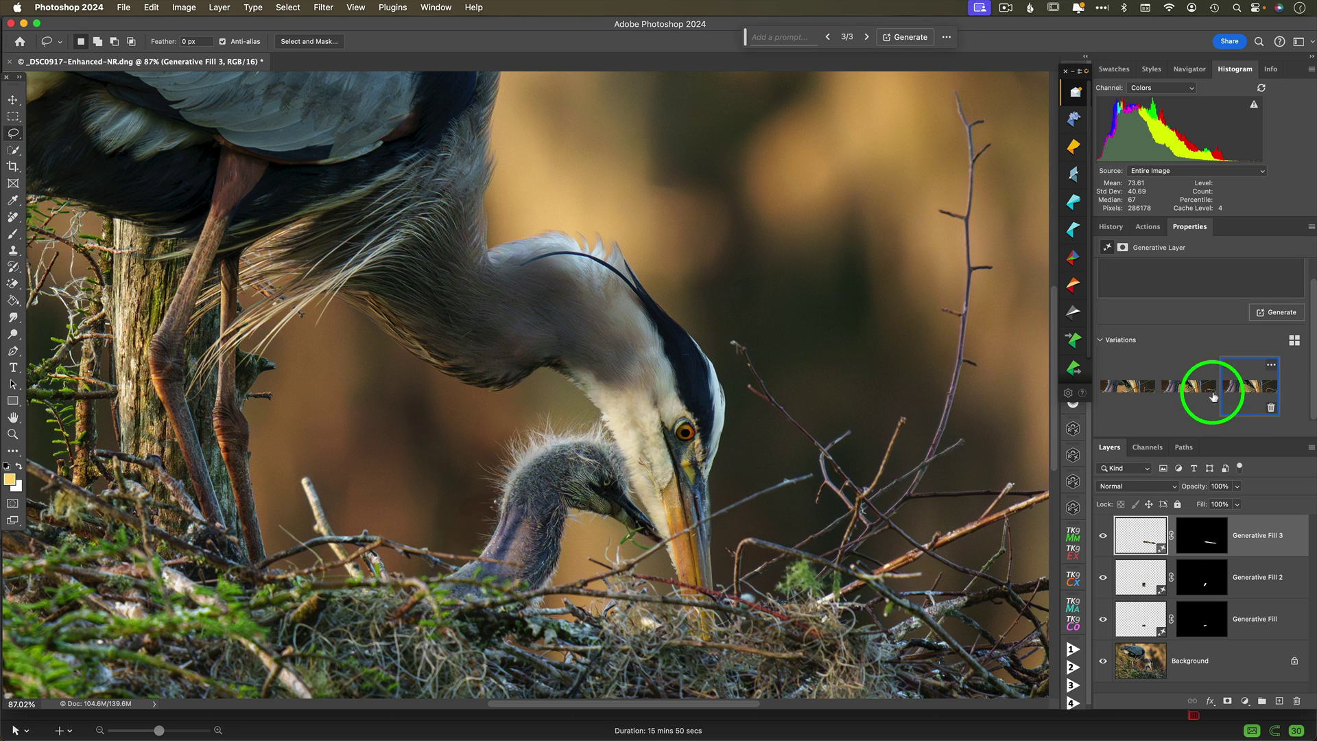
click(1189, 388)
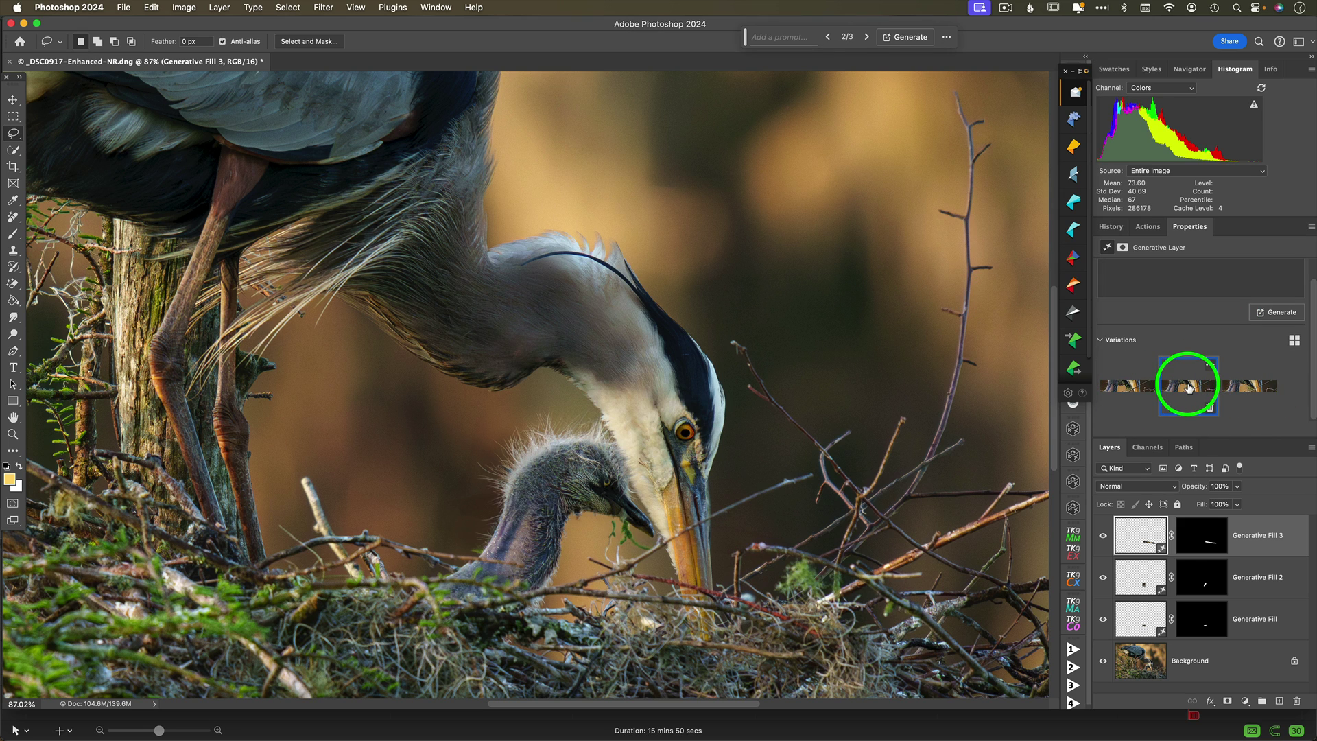
click(1237, 388)
click(1180, 388)
click(1232, 388)
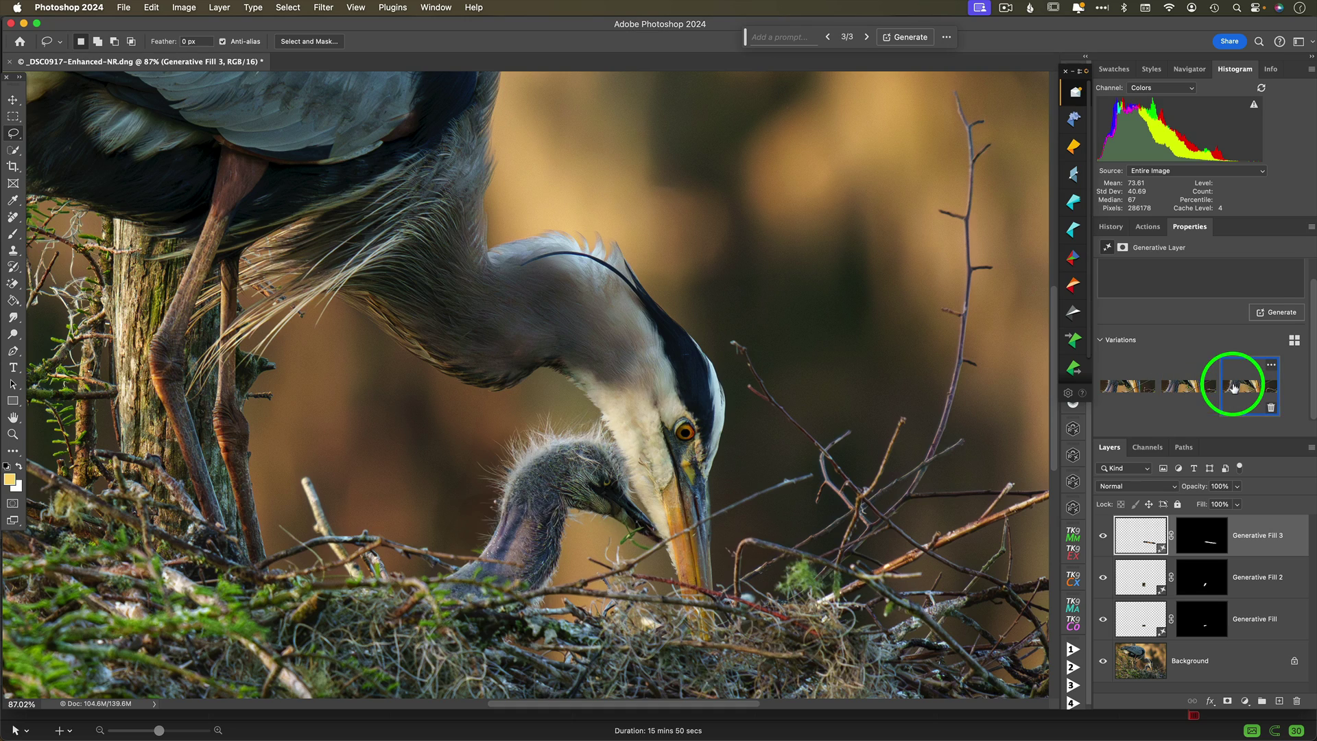
click(1283, 314)
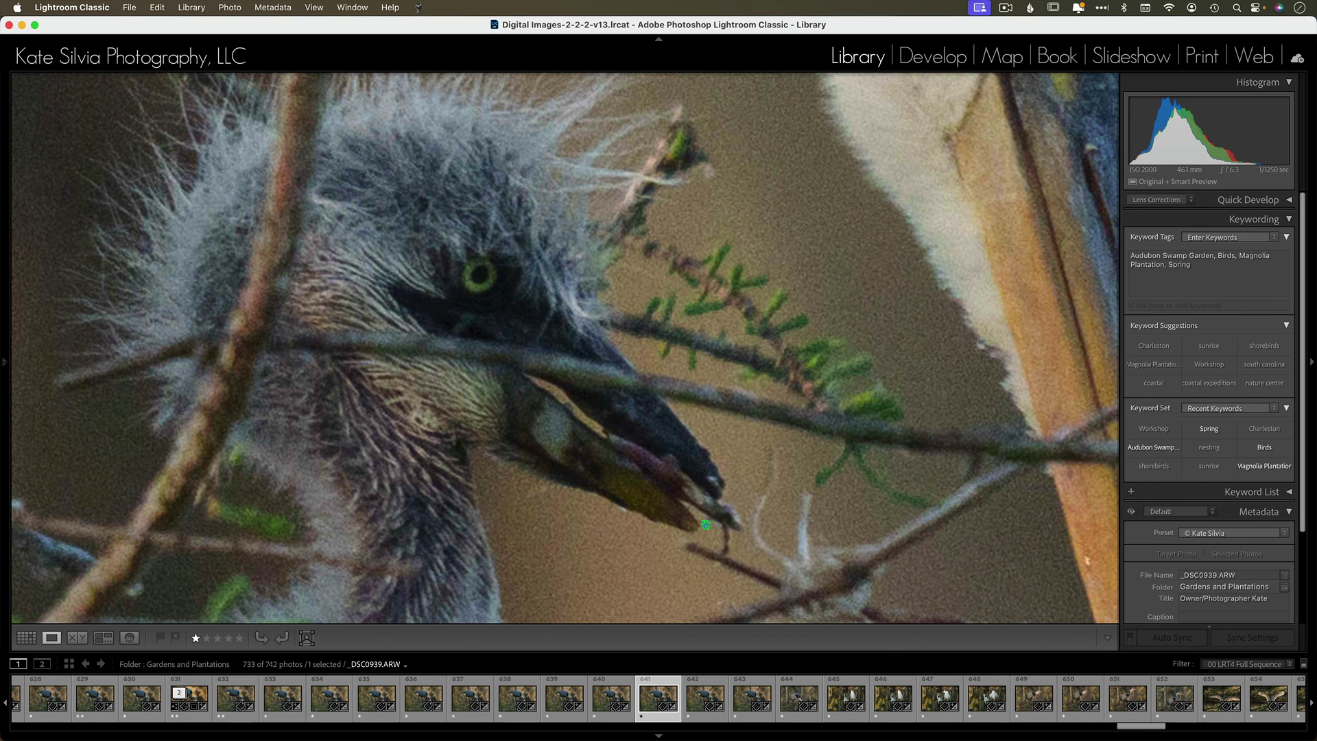
Step: From Lightroom, open _DSC0939.ARW in Photoshop via Edit In > Edit in Adobe Photoshop
right_click(623, 470)
mouse_move(761, 382)
click(843, 389)
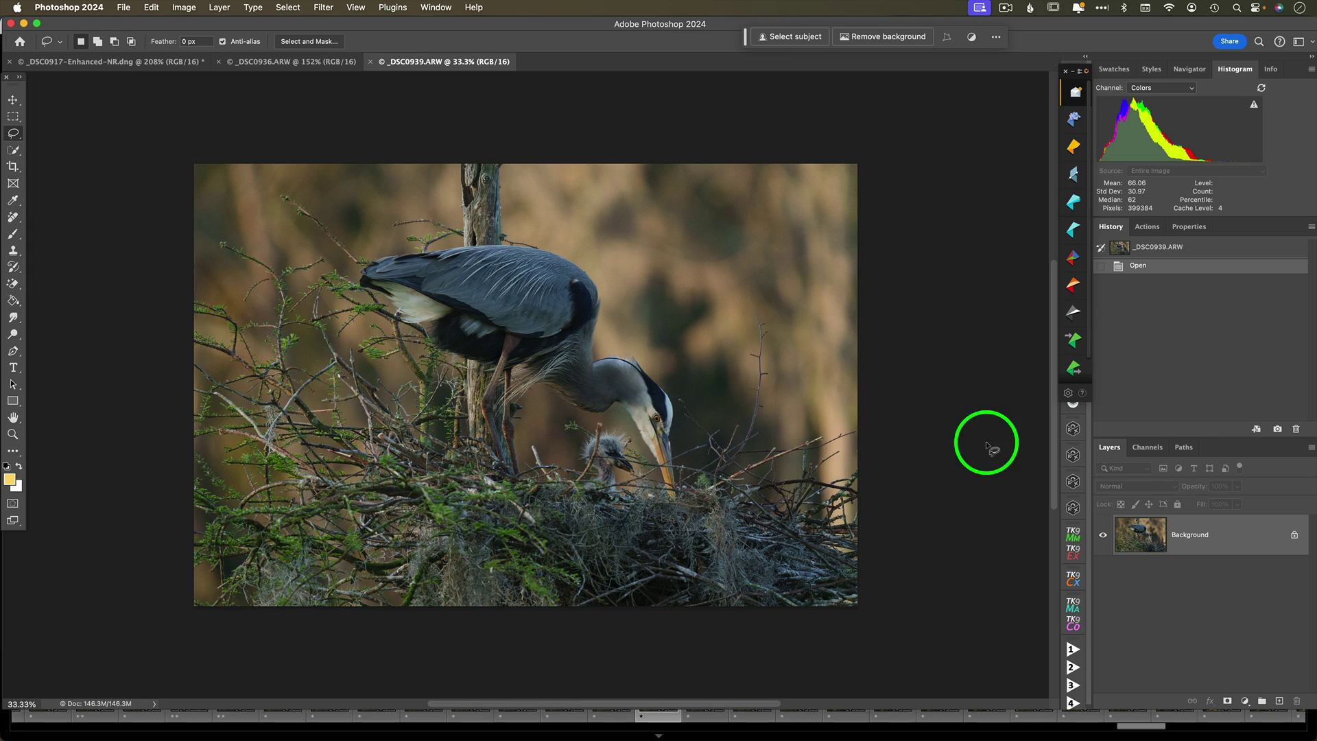
Step: Lasso the chick's beak from _DSC0939.ARW, paste it into _DSC0917 as Layer 1, and align it over the chick's beak
key(z)
mouse_move(617, 465)
mouse_down()
mouse_move(665, 472)
mouse_move(602, 422)
mouse_move(581, 445)
mouse_move(607, 473)
mouse_move(664, 474)
mouse_up()
key(l)
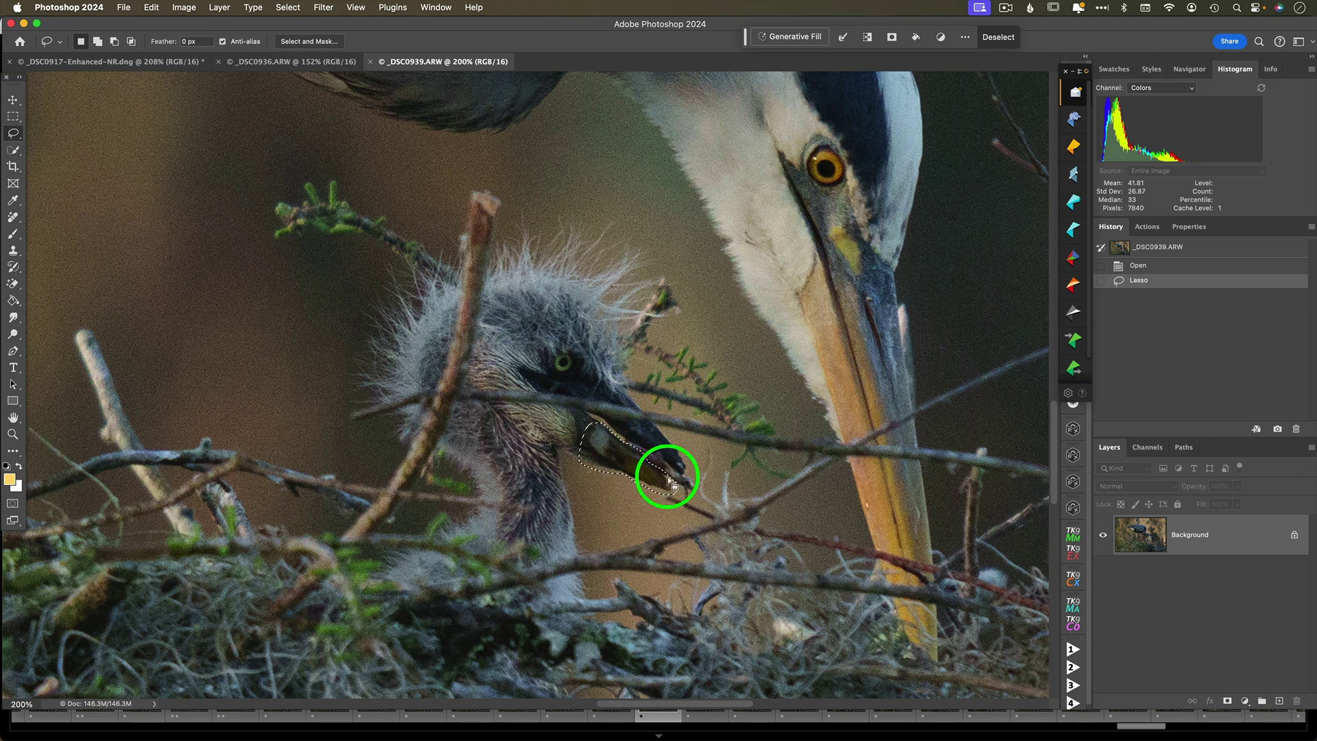
click(182, 62)
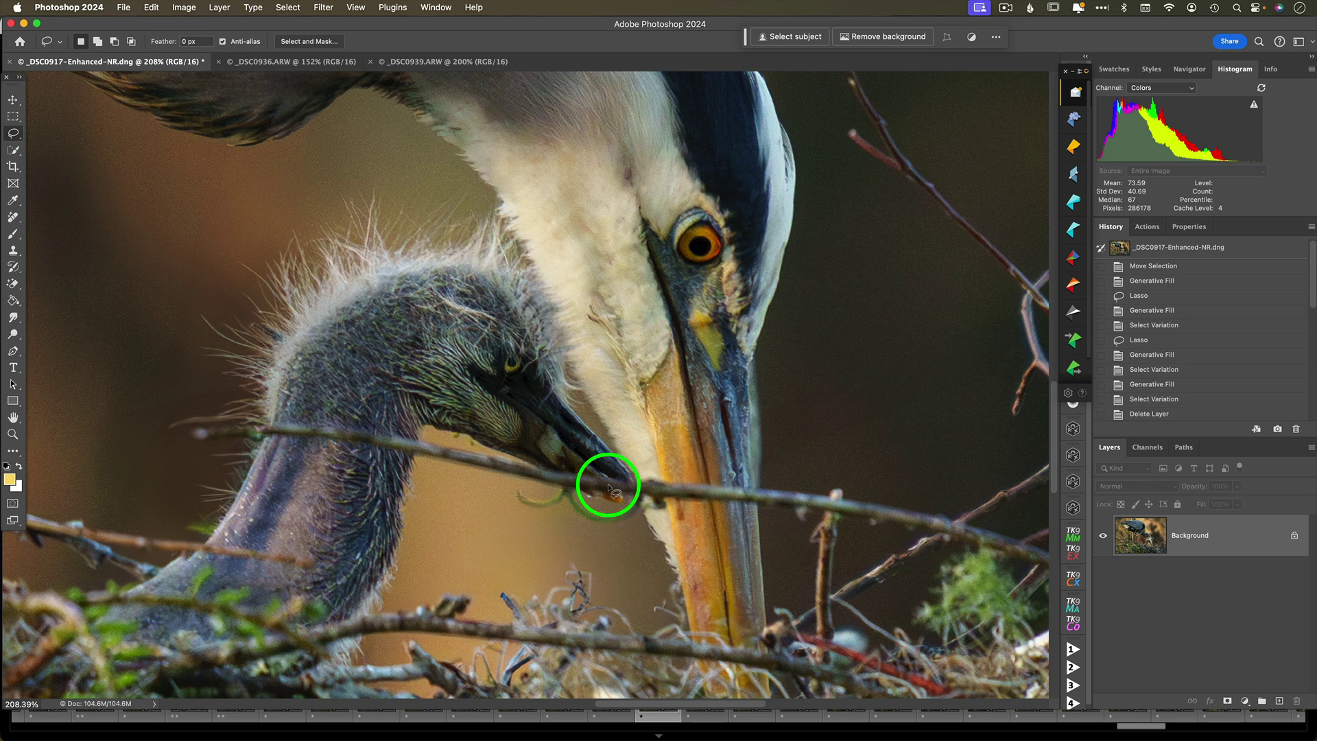
key(ctrl+v)
key(v)
drag(523, 395, 577, 464)
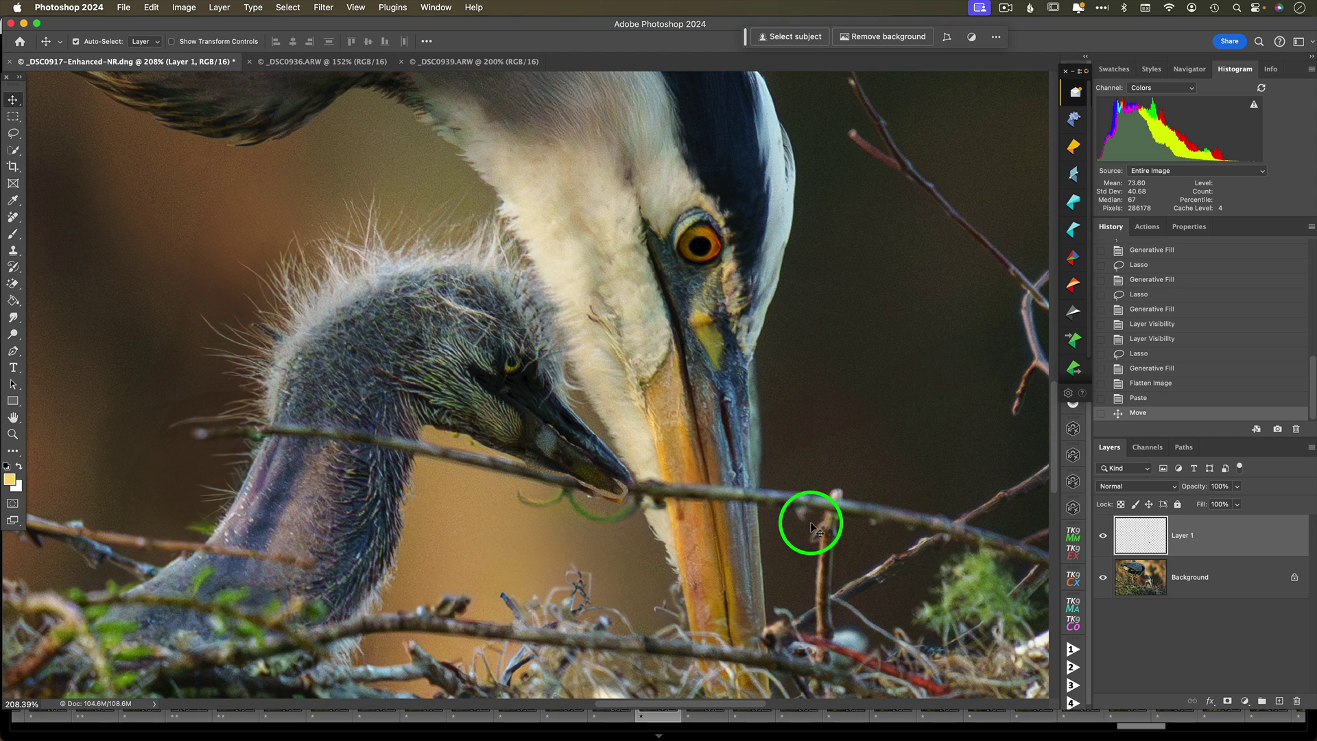
Step: Add a layer mask to the pasted beak and paint out its edge near the tip in black
click(1227, 700)
key(b)
scroll(626, 459, up, 6)
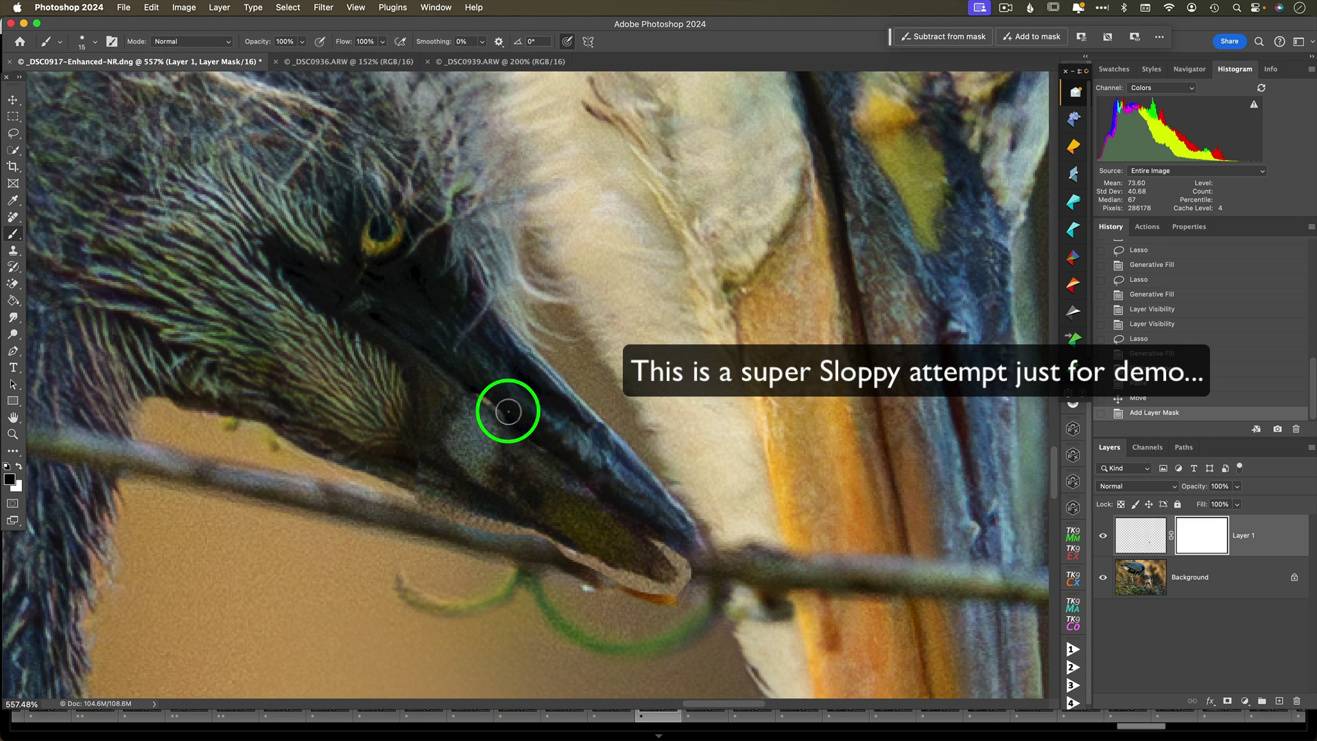
mouse_move(672, 546)
mouse_down()
mouse_move(691, 571)
mouse_move(683, 590)
mouse_move(598, 574)
mouse_up()
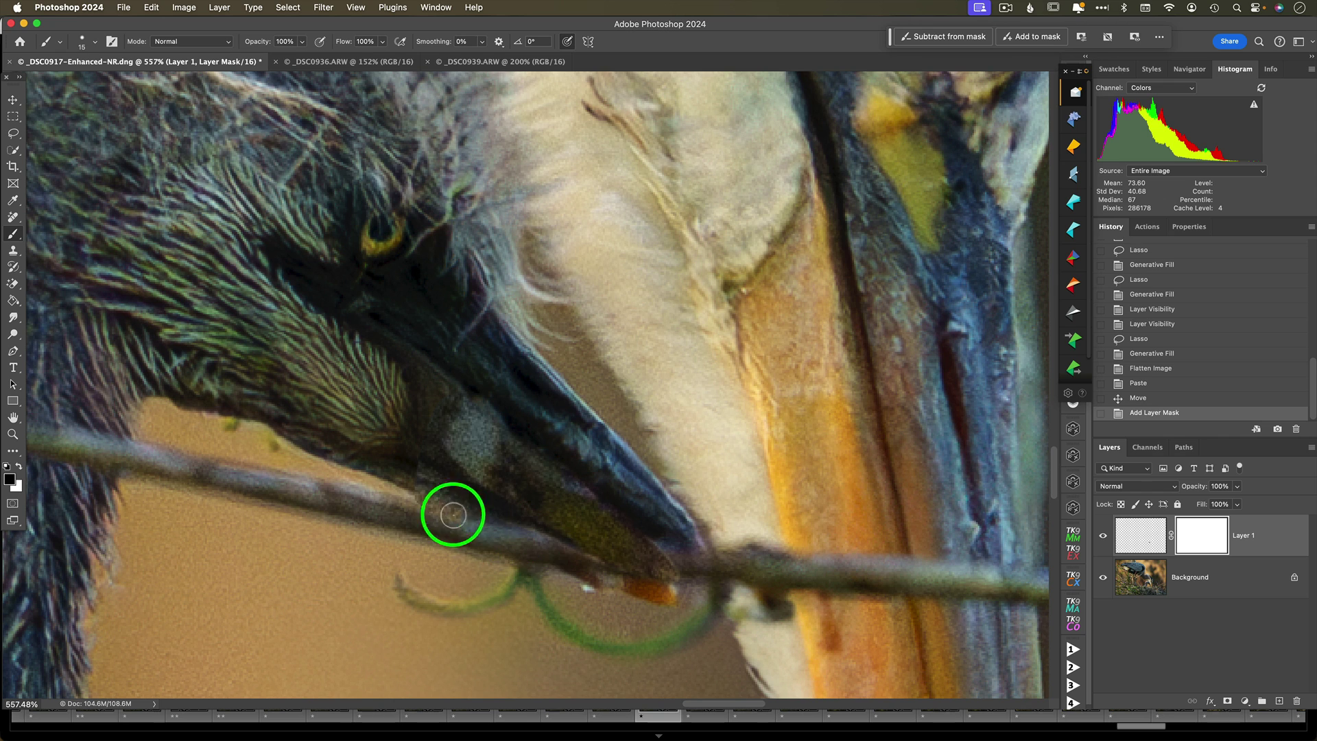
click(687, 613)
scroll(687, 612, down, 5)
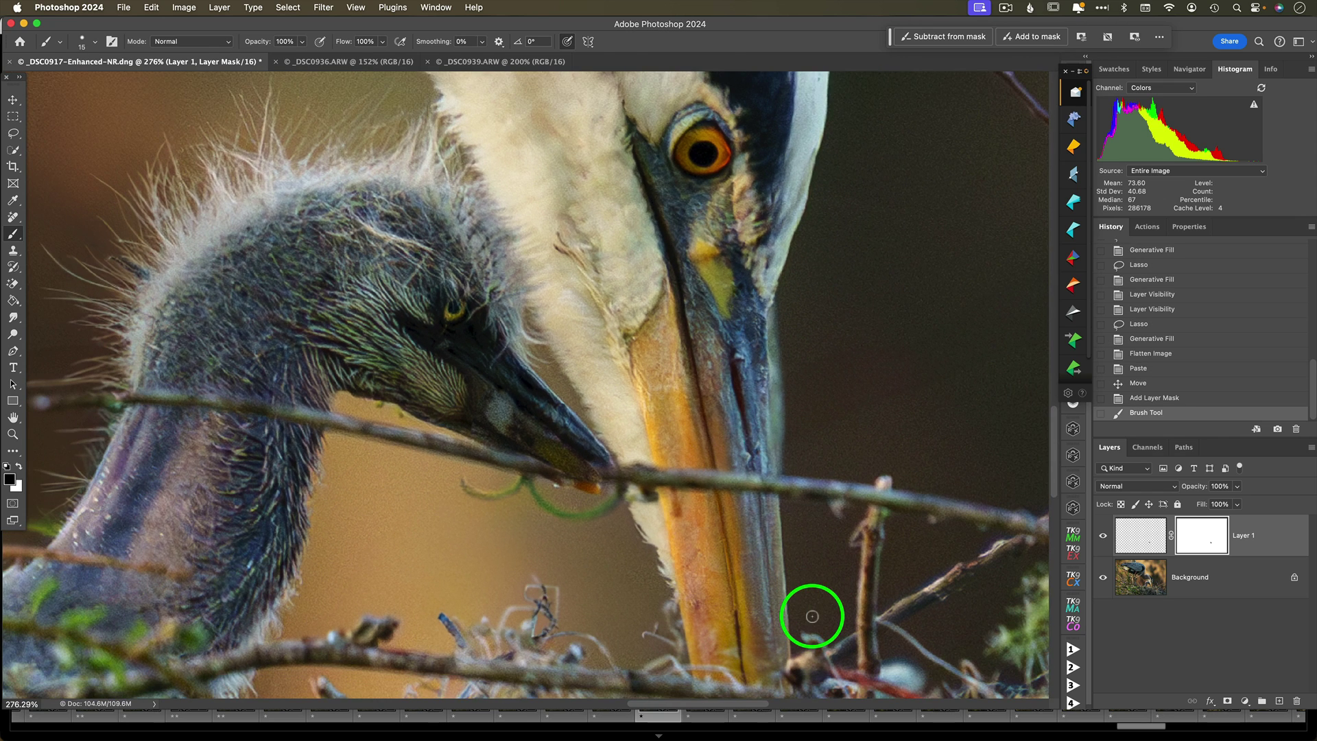
Step: Free Transform the pasted beak: rotate about 4 degrees, scale to about 92%, and nudge it into place
key(super+t)
drag(568, 452, 568, 463)
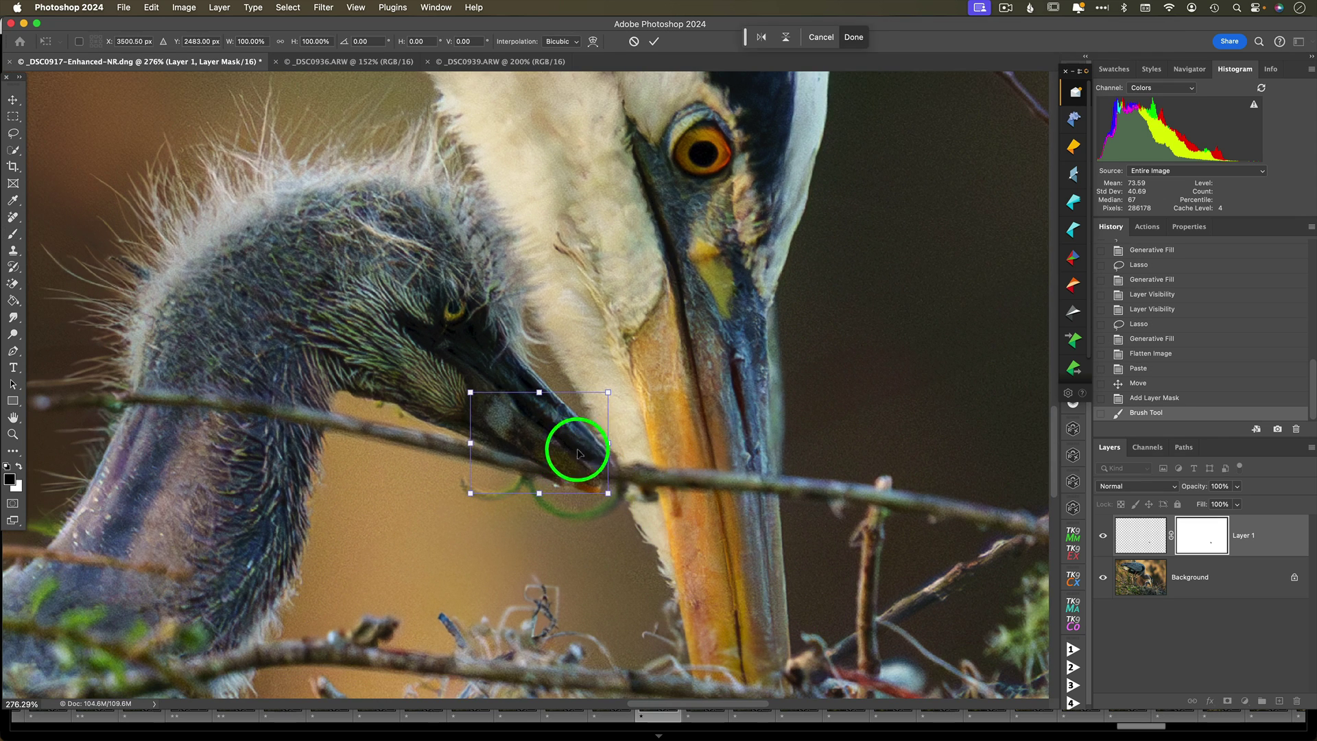
drag(618, 443, 560, 454)
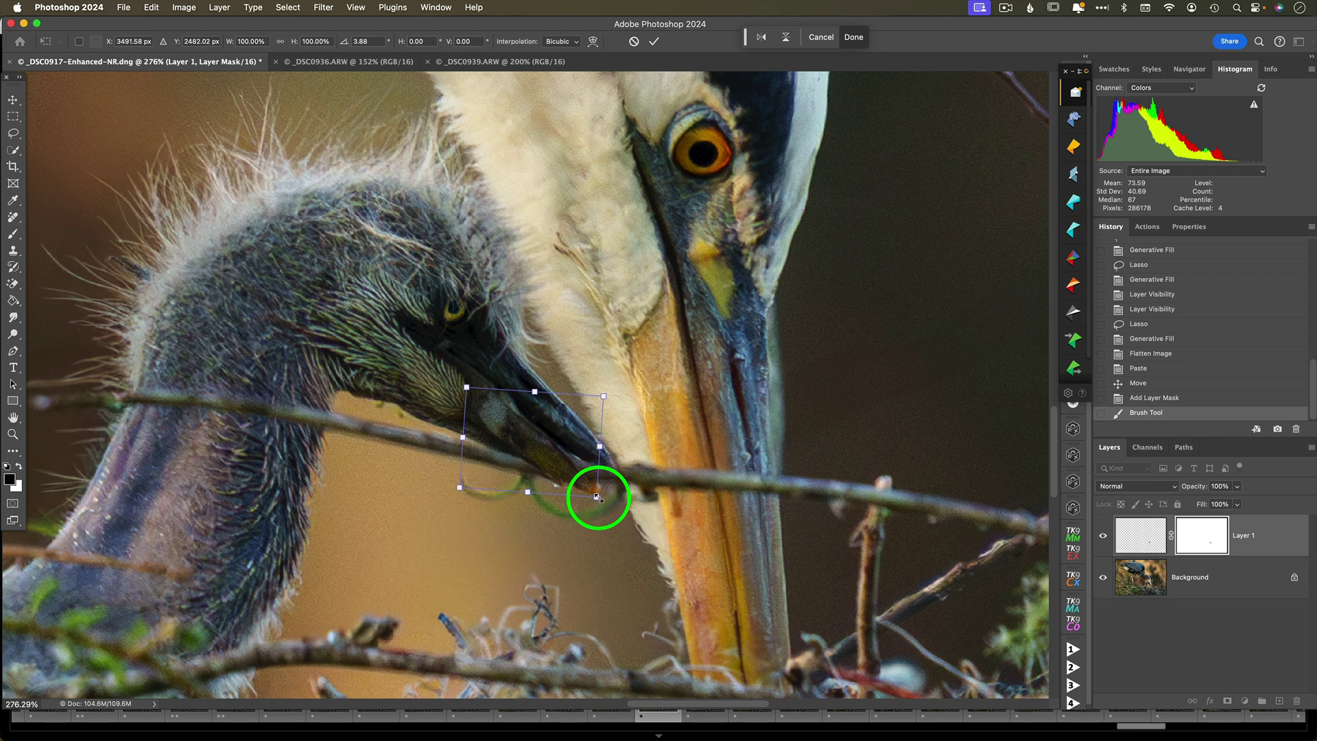
drag(597, 495, 589, 486)
drag(555, 441, 633, 447)
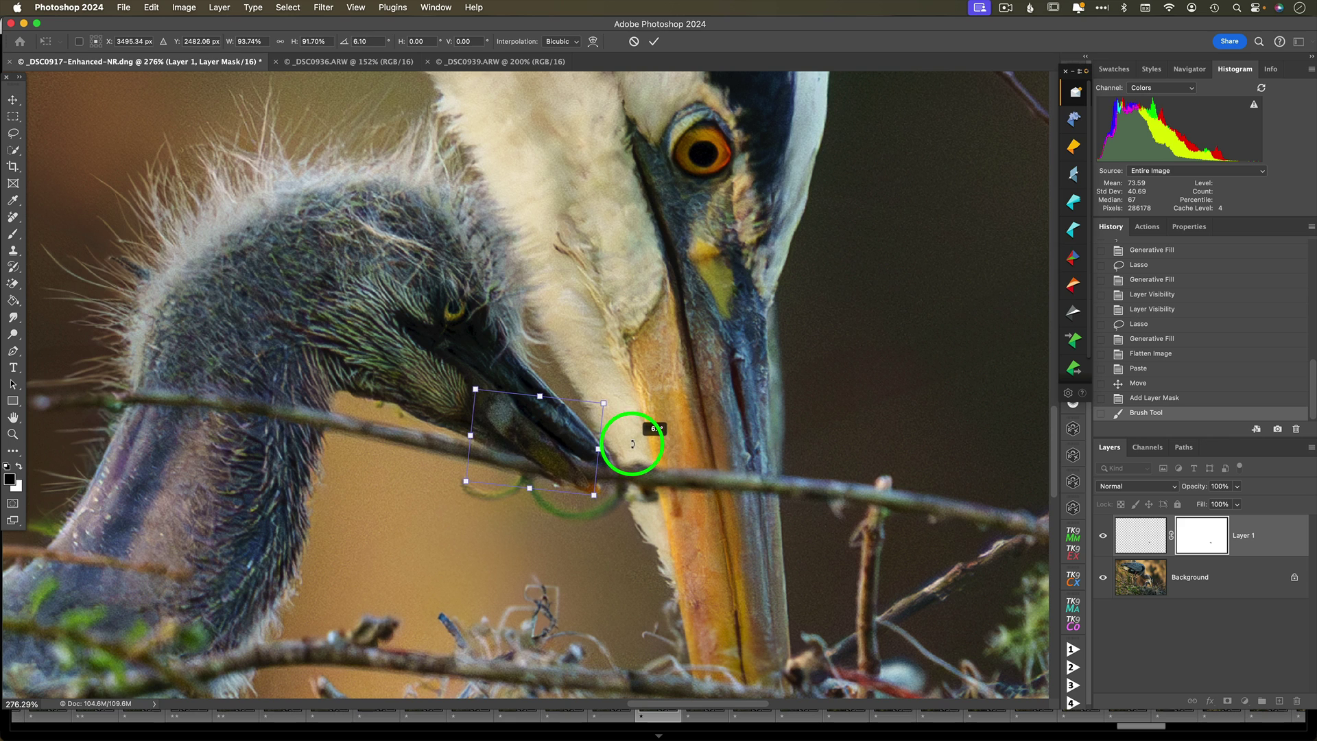
click(654, 42)
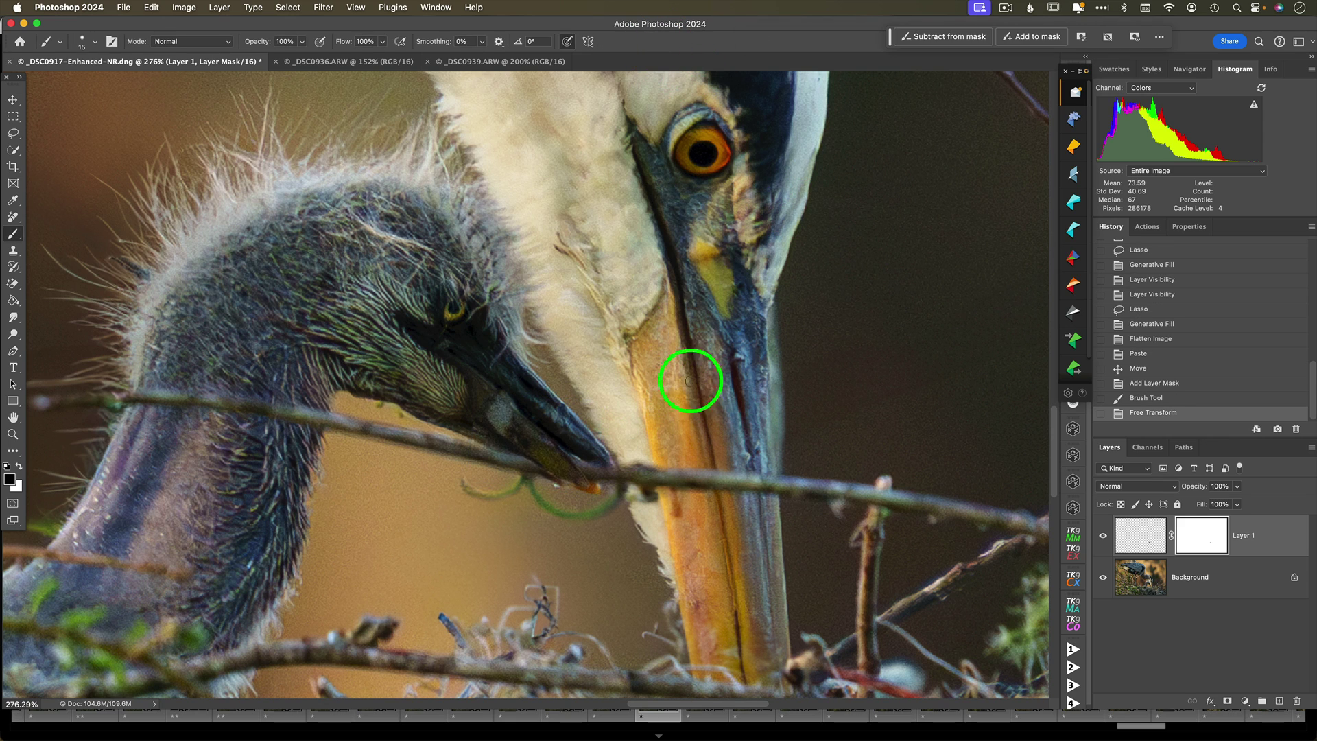
Step: Mask away more of the beak's edge and enlarge the beak to about 107%
scroll(764, 311, up, 3)
scroll(544, 387, up, 2)
mouse_move(514, 426)
mouse_down()
mouse_move(485, 406)
mouse_move(446, 464)
mouse_move(568, 579)
mouse_move(647, 600)
mouse_move(679, 617)
mouse_move(623, 601)
mouse_move(696, 642)
mouse_up()
key(ctrl+t)
drag(622, 556, 624, 558)
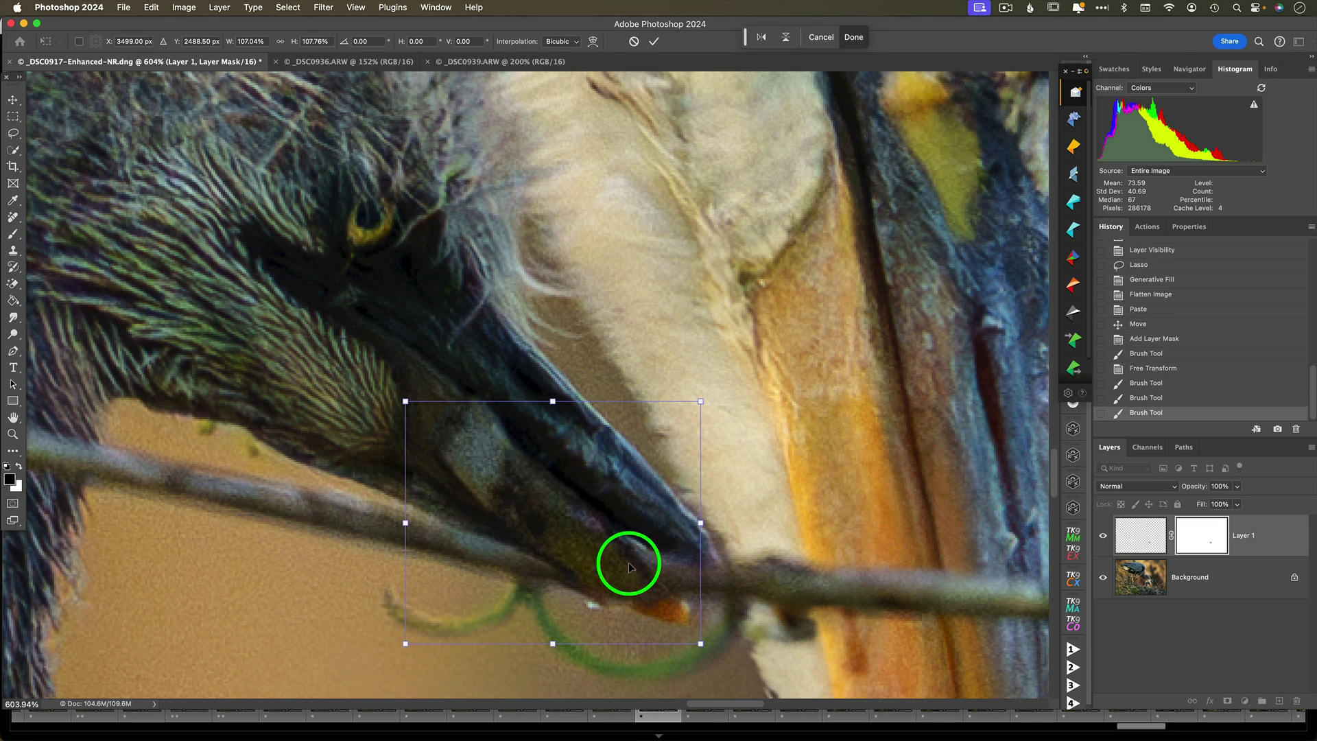
click(654, 41)
scroll(797, 476, down, 5)
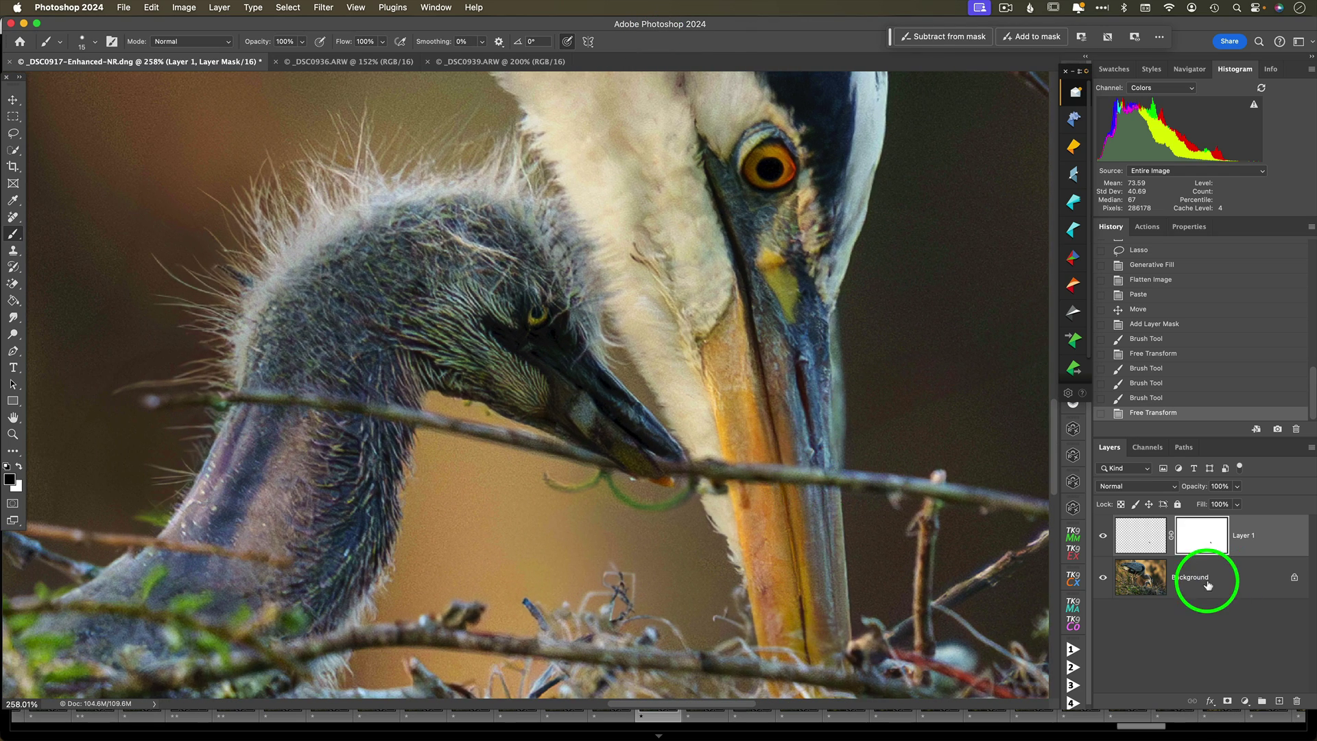
right_click(1207, 585)
Step: Flatten the image, then lasso the twig across the chick's neck and remove it with Generative Fill
click(1173, 662)
key(l)
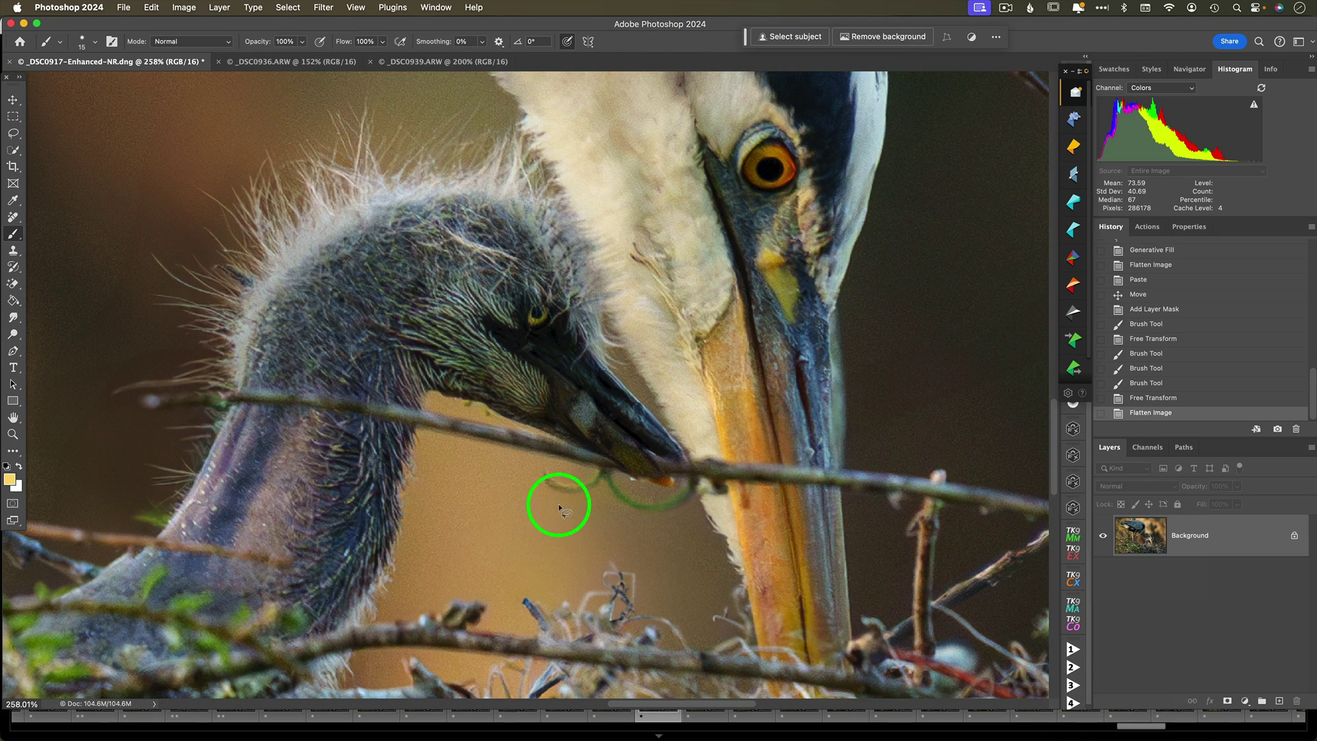
mouse_move(623, 473)
mouse_down()
mouse_move(505, 421)
mouse_move(392, 401)
mouse_move(194, 380)
mouse_move(179, 414)
mouse_move(620, 471)
mouse_up()
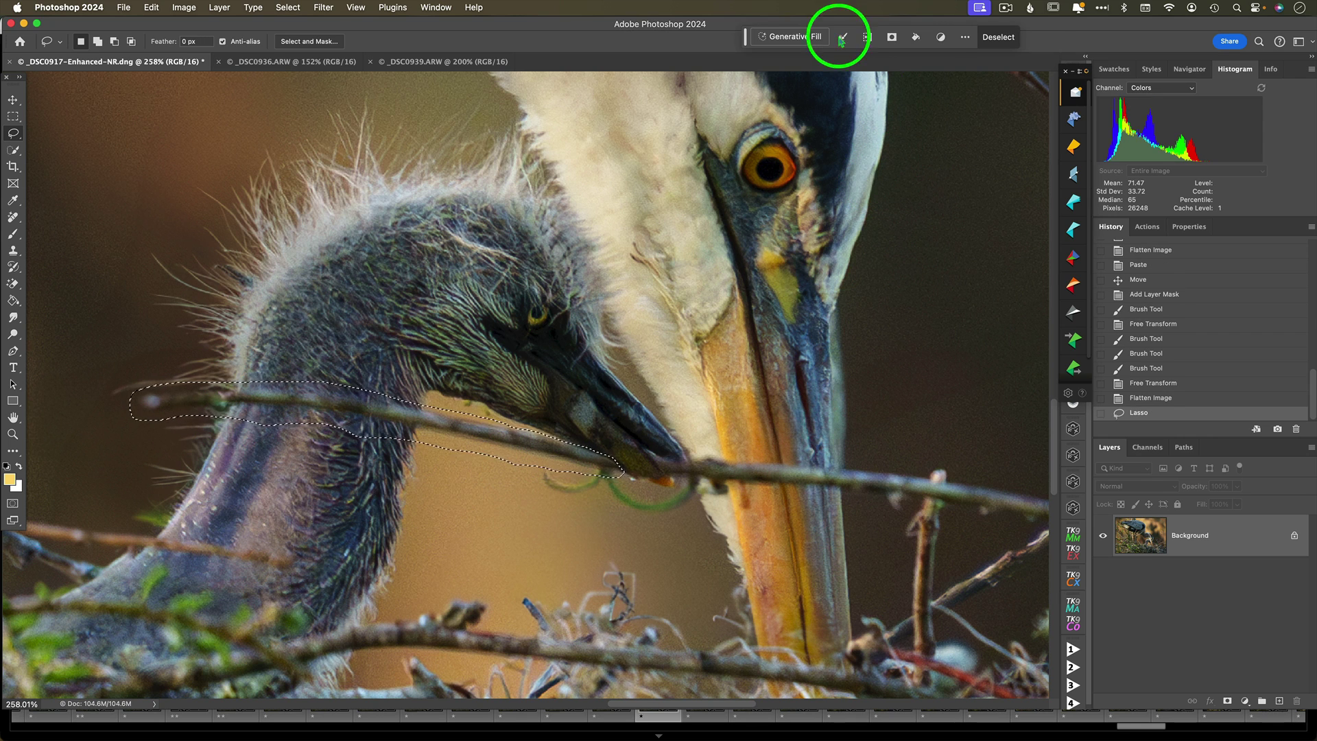
click(1021, 38)
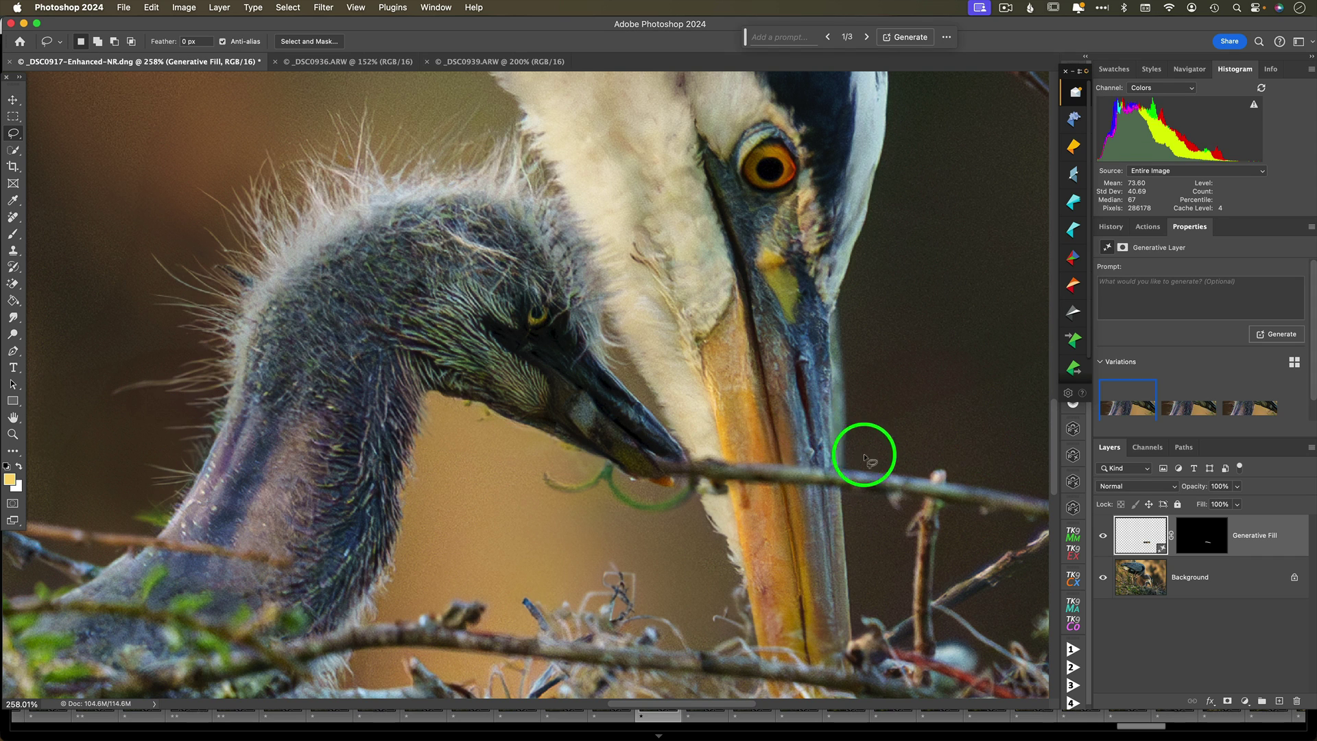
mouse_move(936, 473)
mouse_down()
mouse_move(727, 447)
mouse_move(651, 456)
mouse_move(683, 474)
mouse_move(956, 506)
mouse_move(914, 464)
mouse_up()
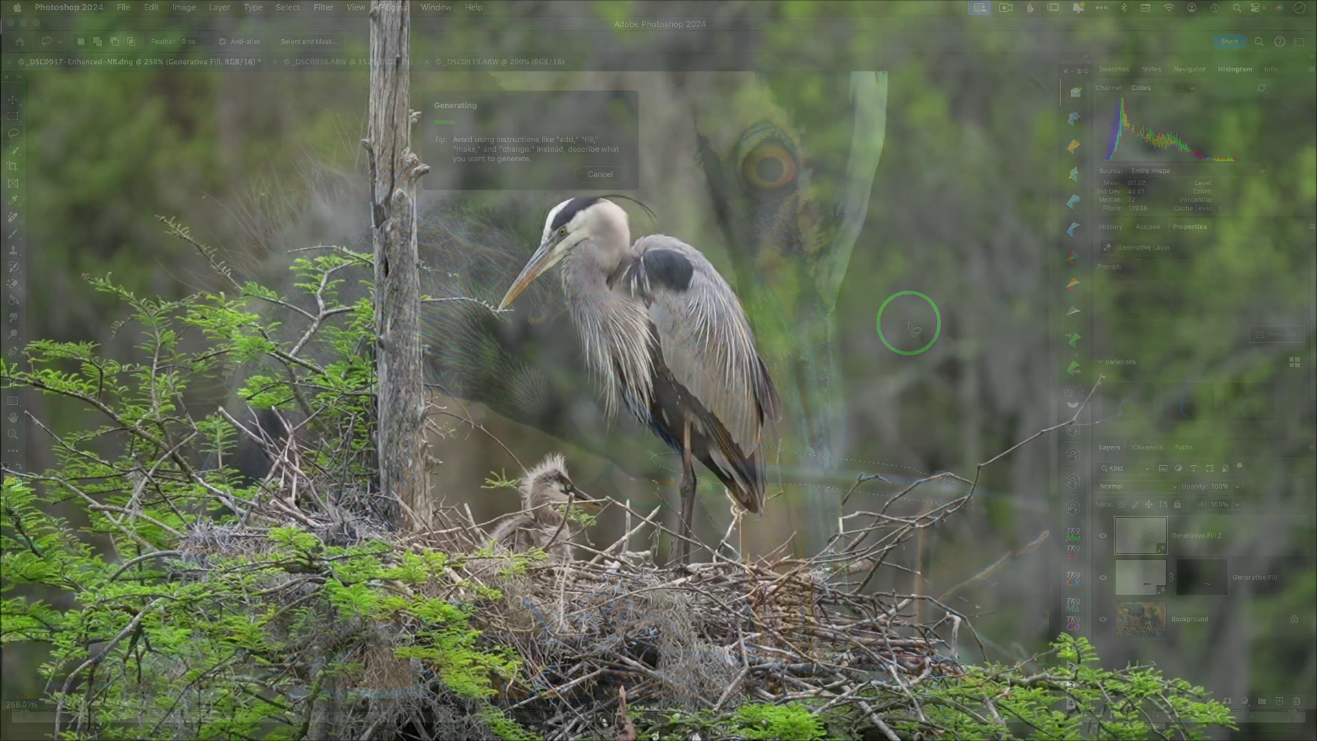